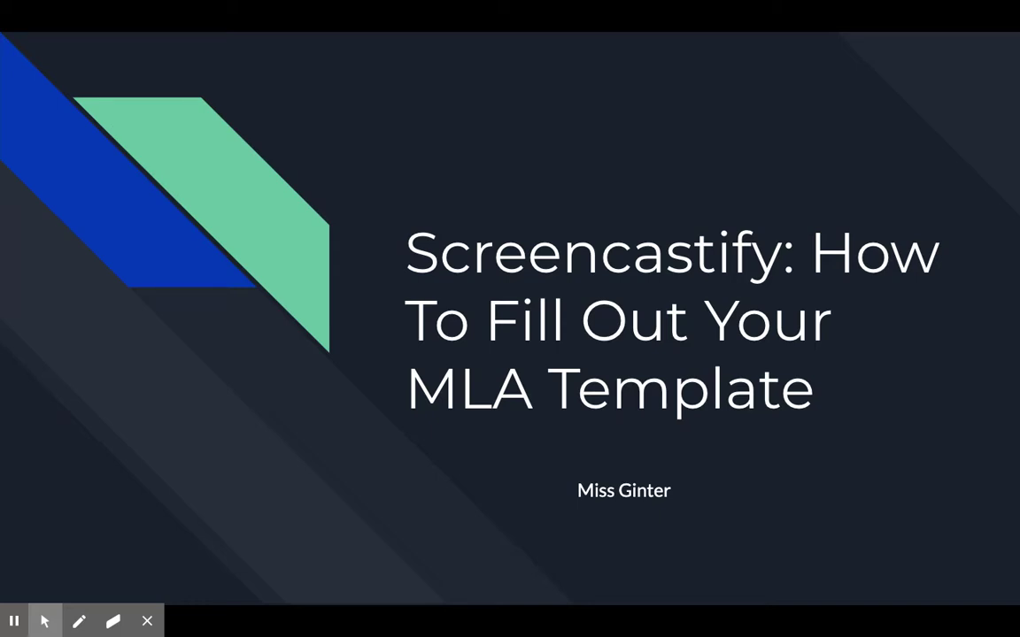
Step: Exit the slideshow and switch to the Unioto MLA Template document in Google Docs
key("Escape")
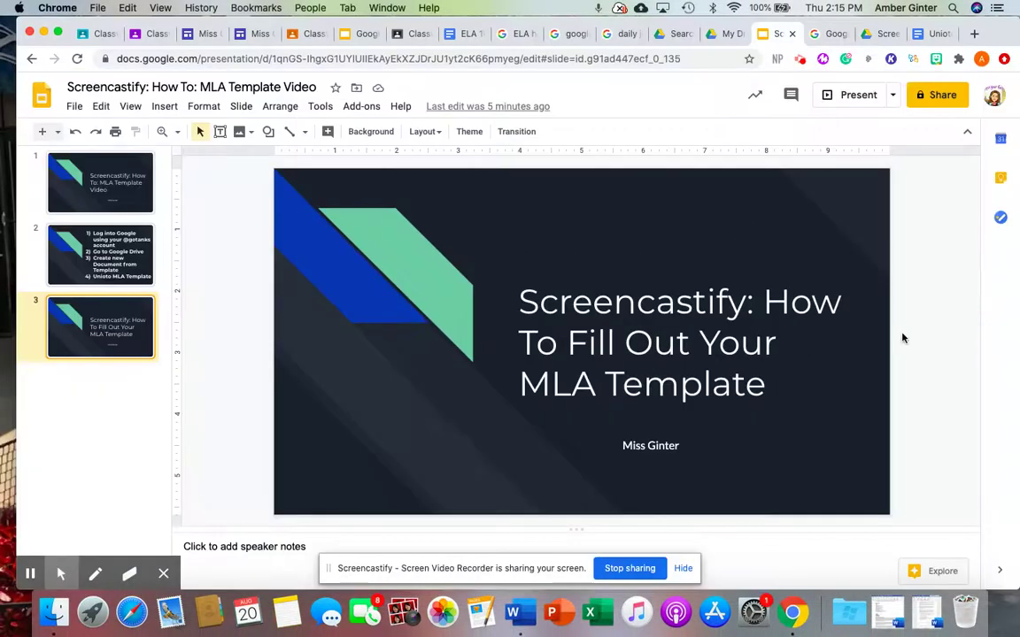
left_click(924, 39)
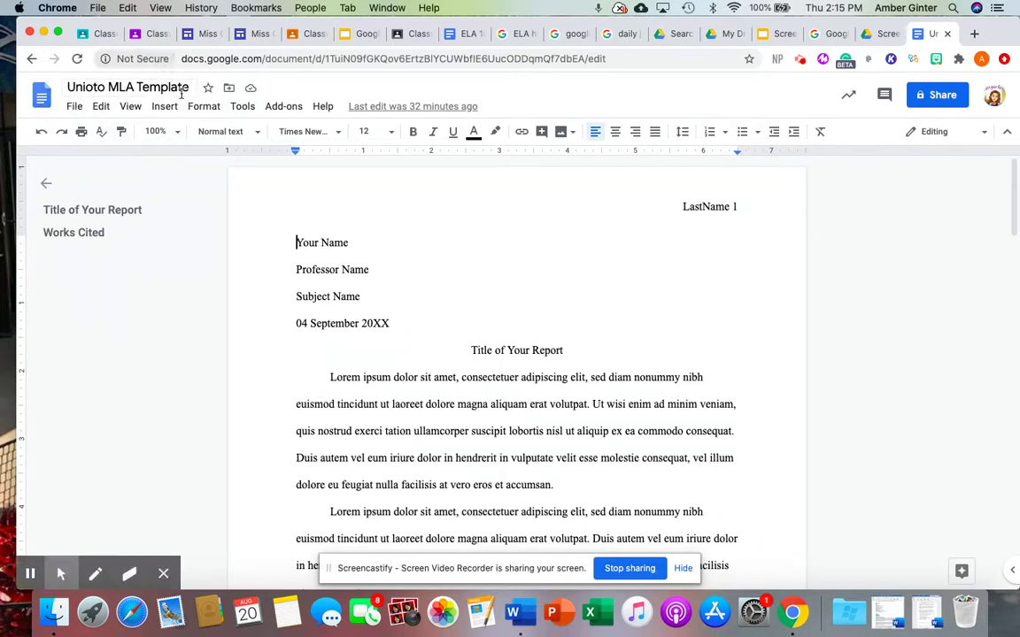
left_click(74, 106)
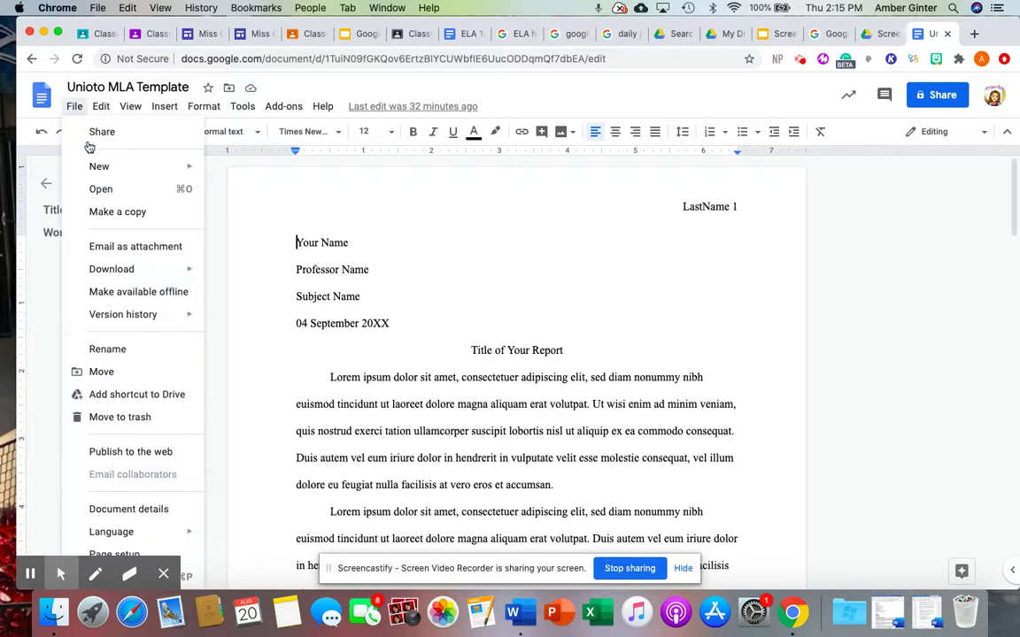
left_click(118, 212)
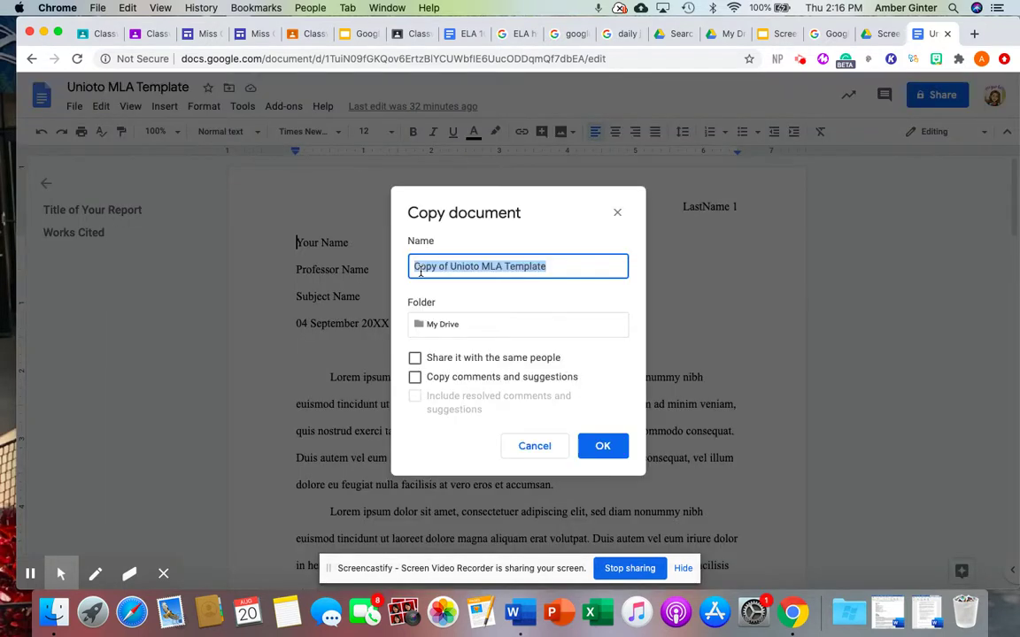
type("Ap")
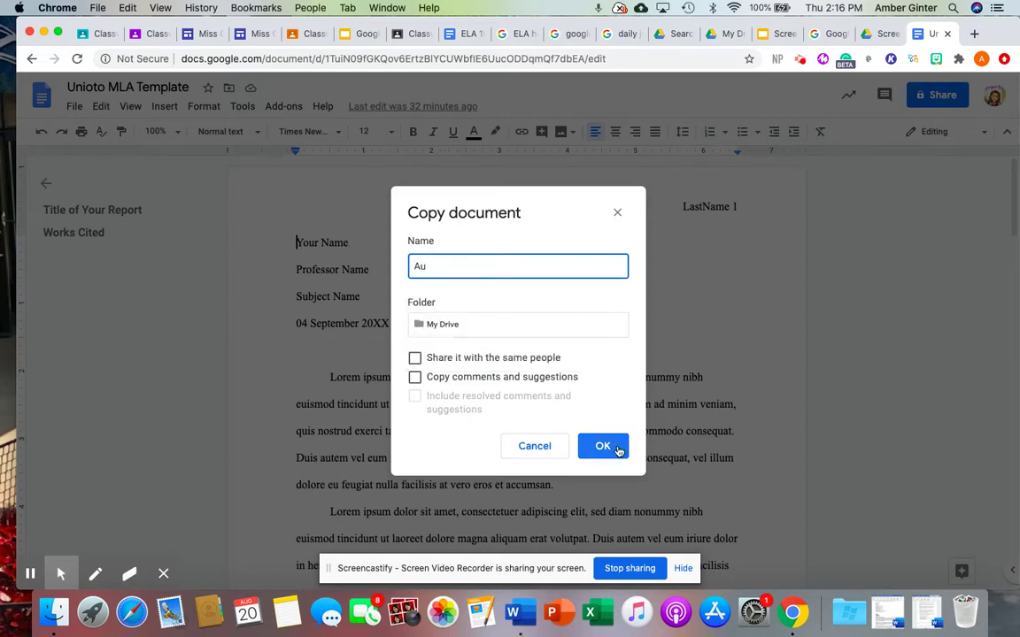
key("BackSpace")
key("BackSpace")
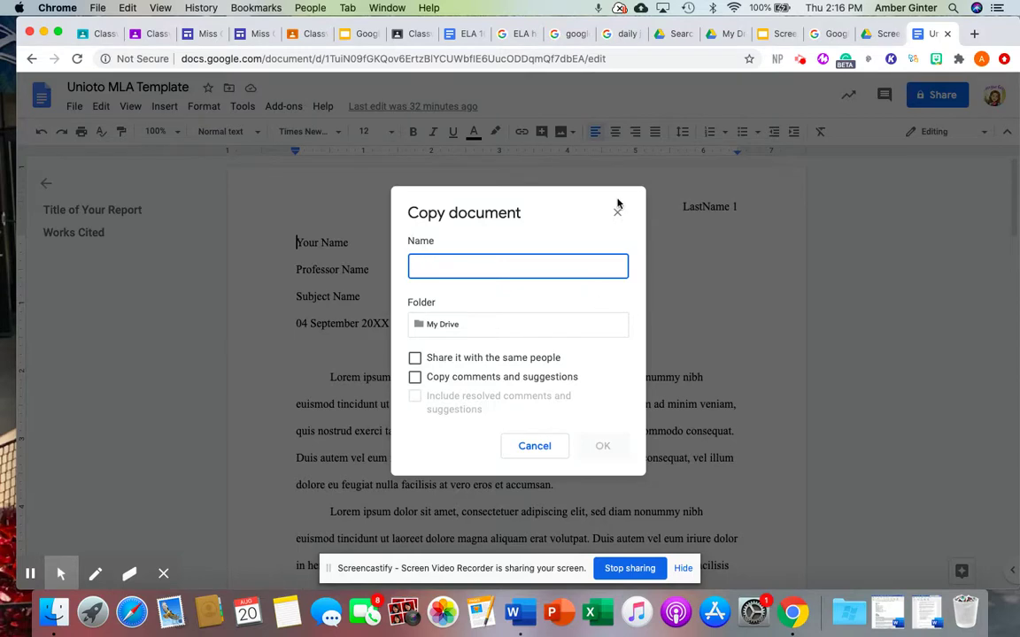
left_click(619, 214)
Step: Replace the LastName placeholder in the page header with the author's last name
mouse_move(32, 544)
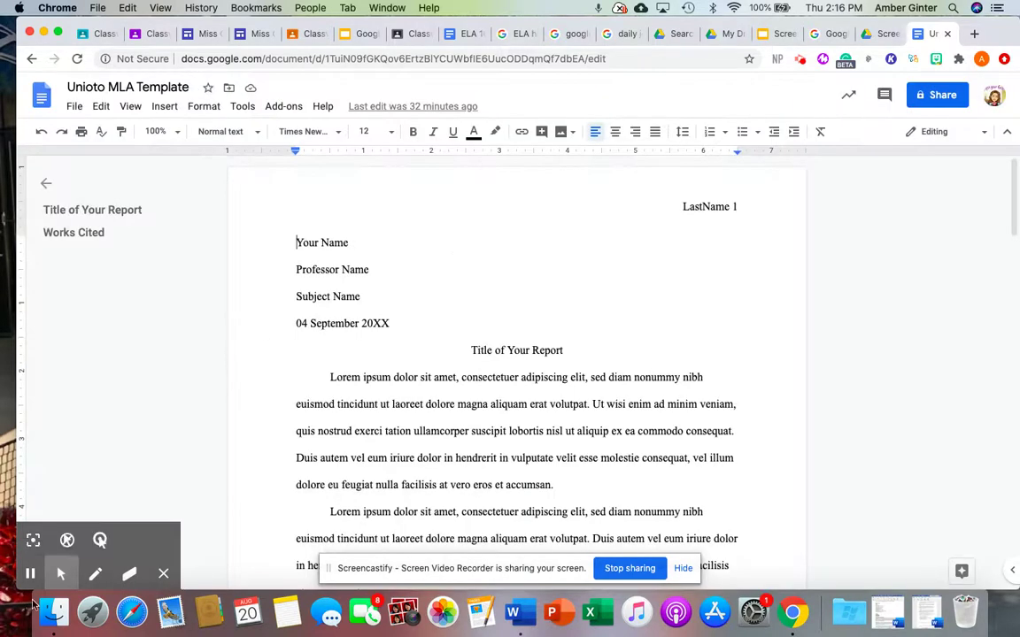
left_click(32, 542)
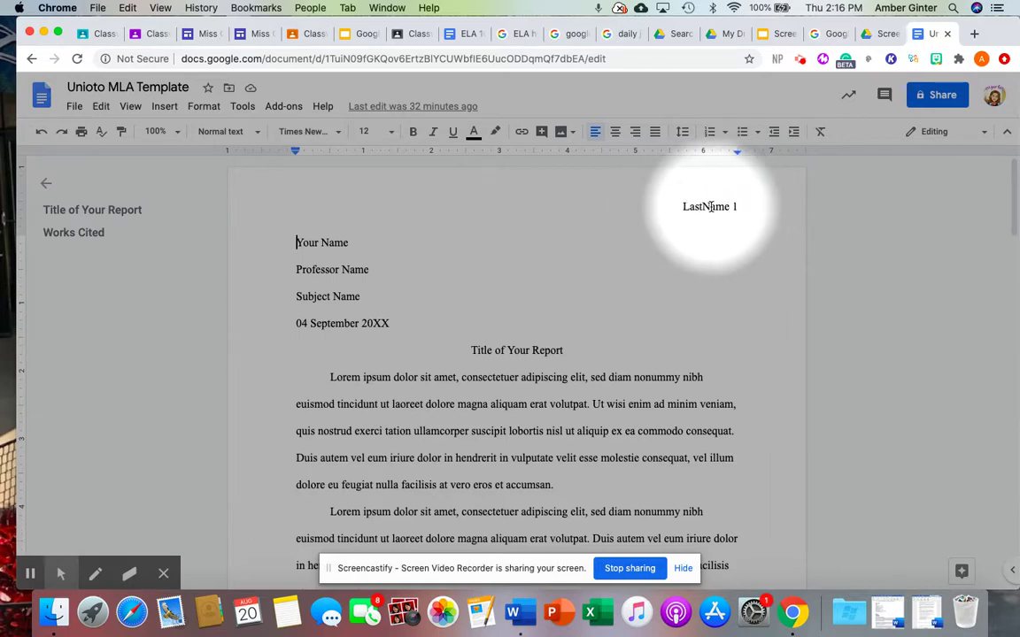
left_click(711, 206)
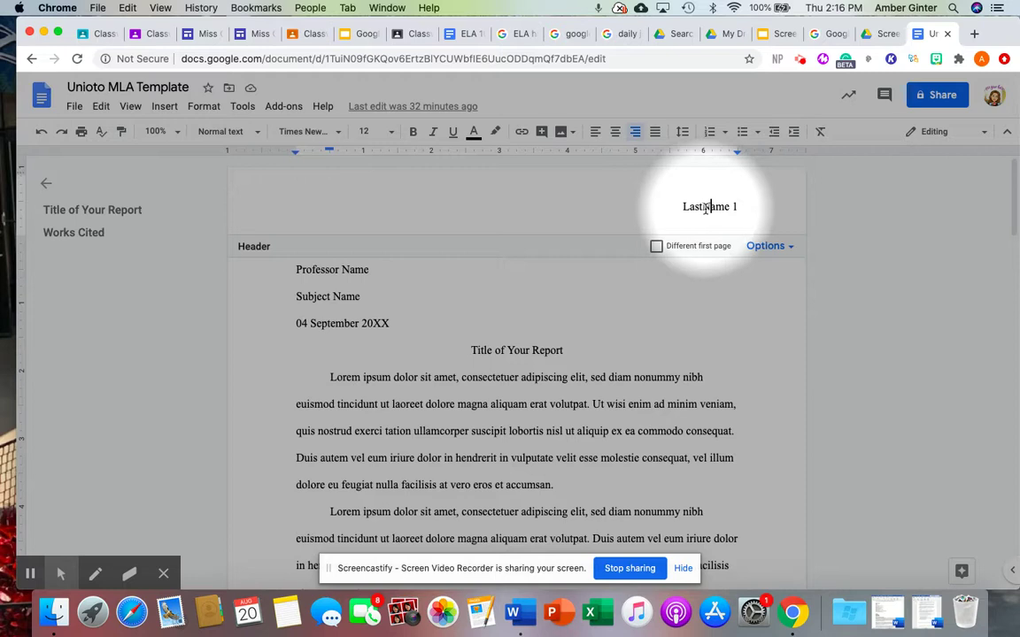
double_click(706, 207)
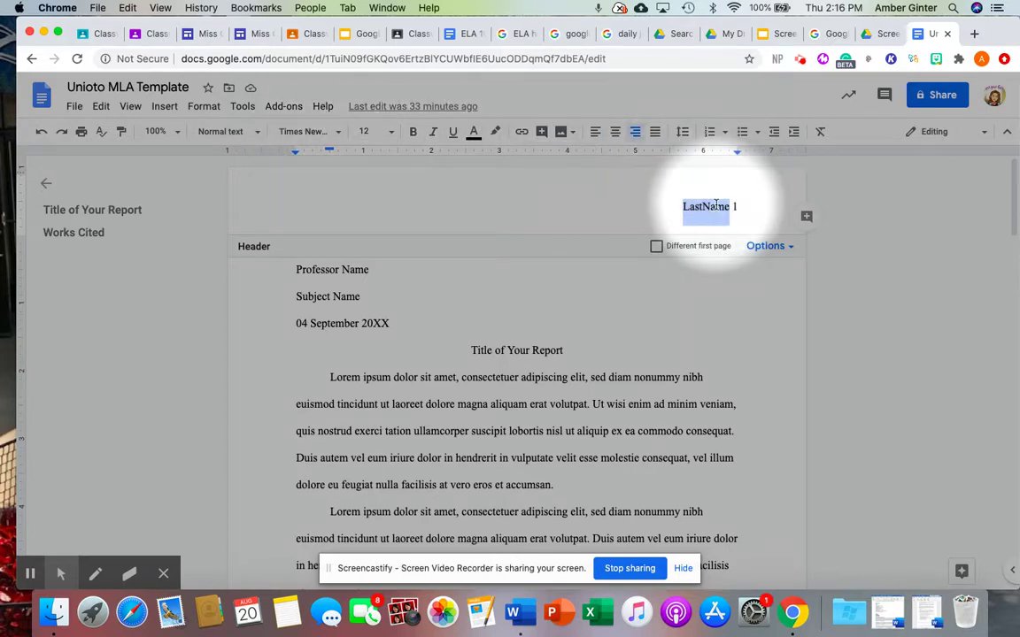
type("Ginter")
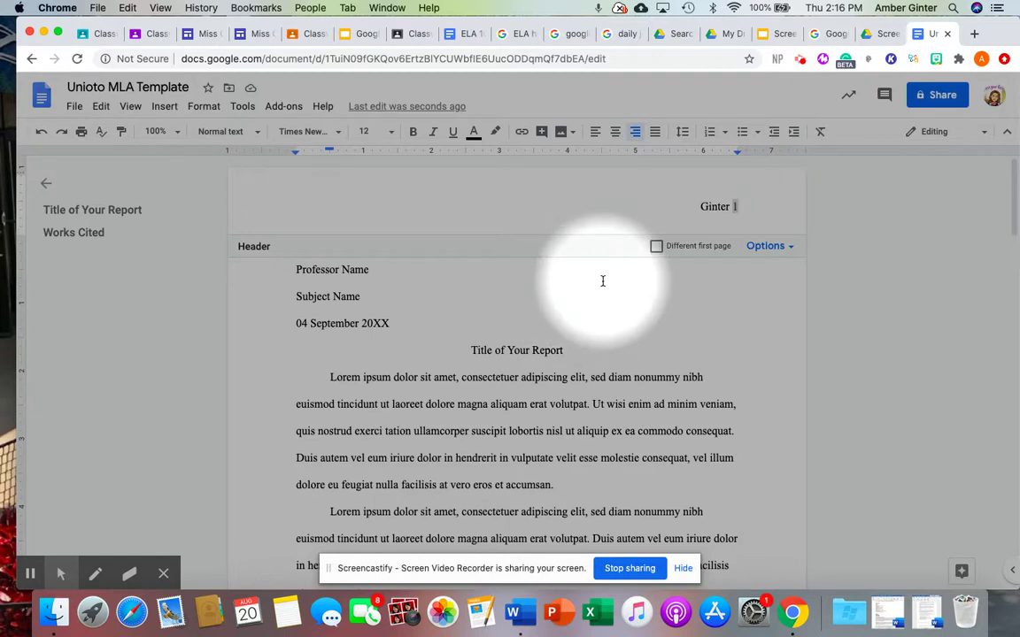
left_click(571, 287)
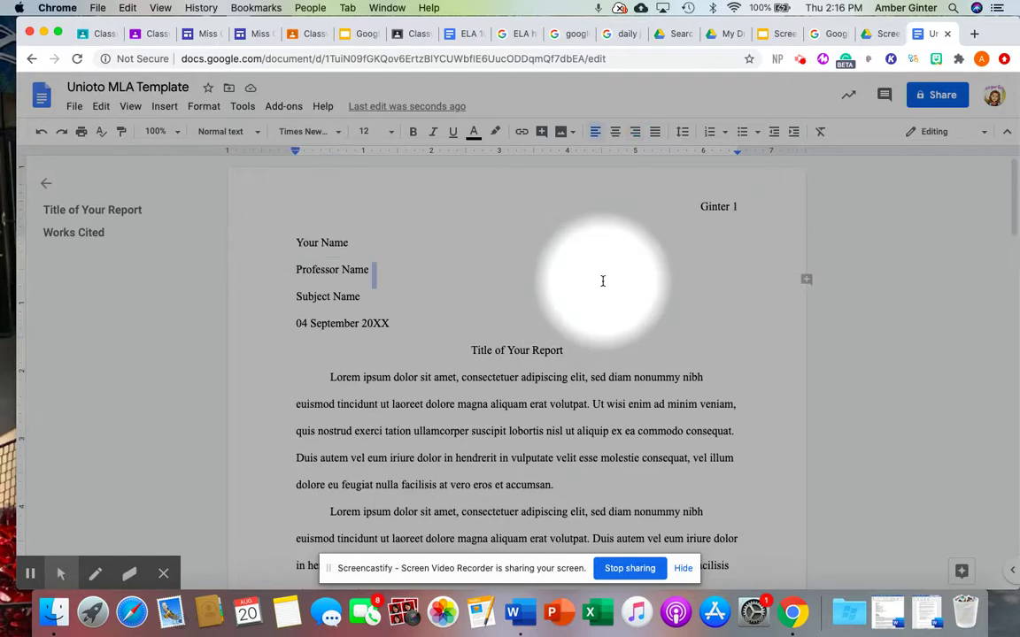
Step: Replace the Your Name line with the author's full name and the Professor Name line with the teacher's title and last name
double_click(329, 242)
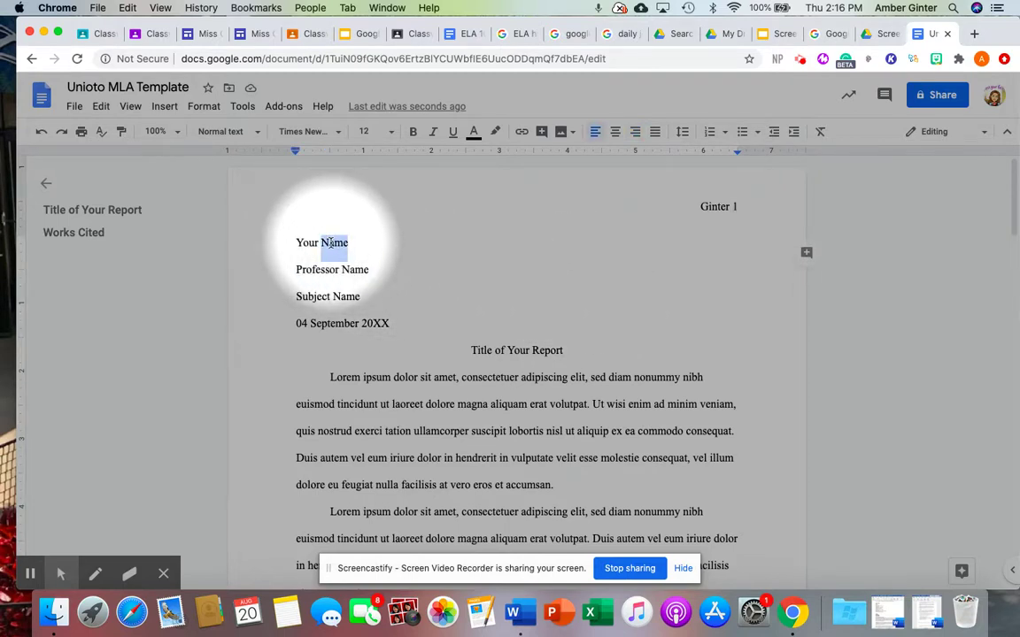
left_click_drag(329, 242, 299, 242)
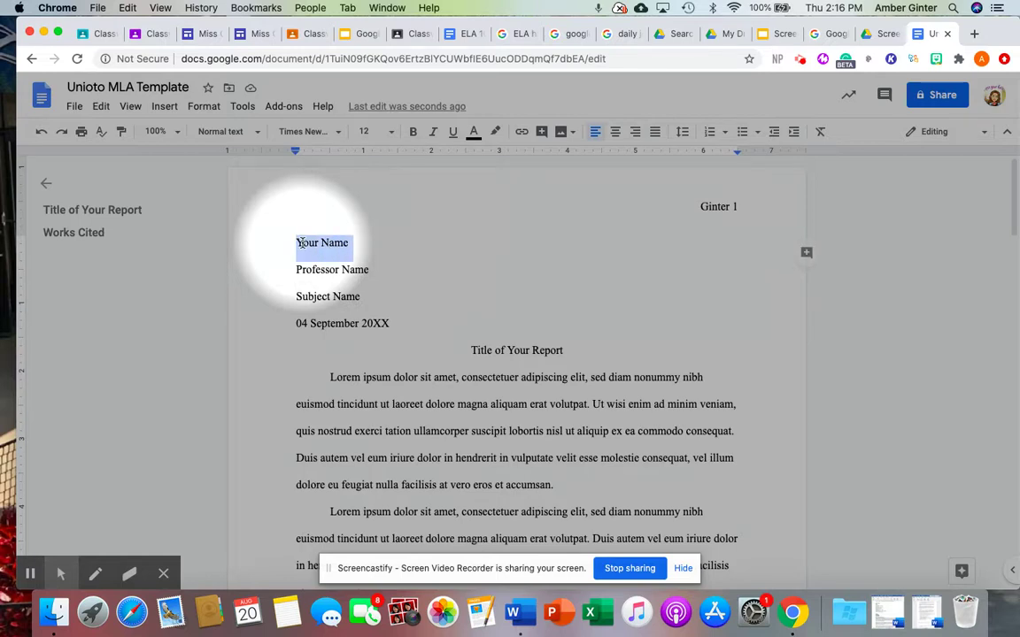
type("Amber ")
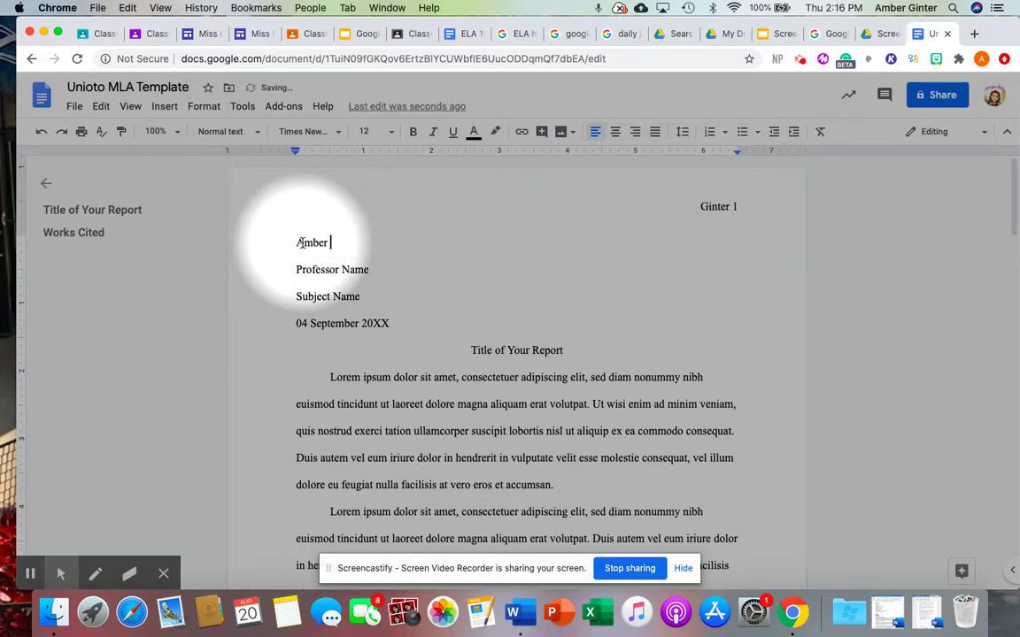
type("Ginter")
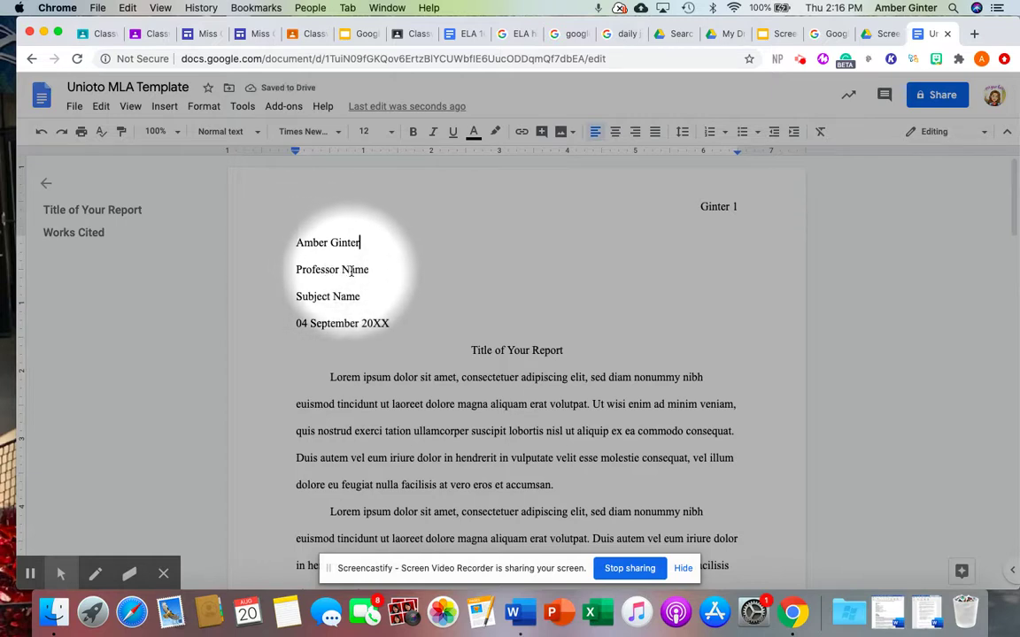
left_click_drag(368, 270, 295, 271)
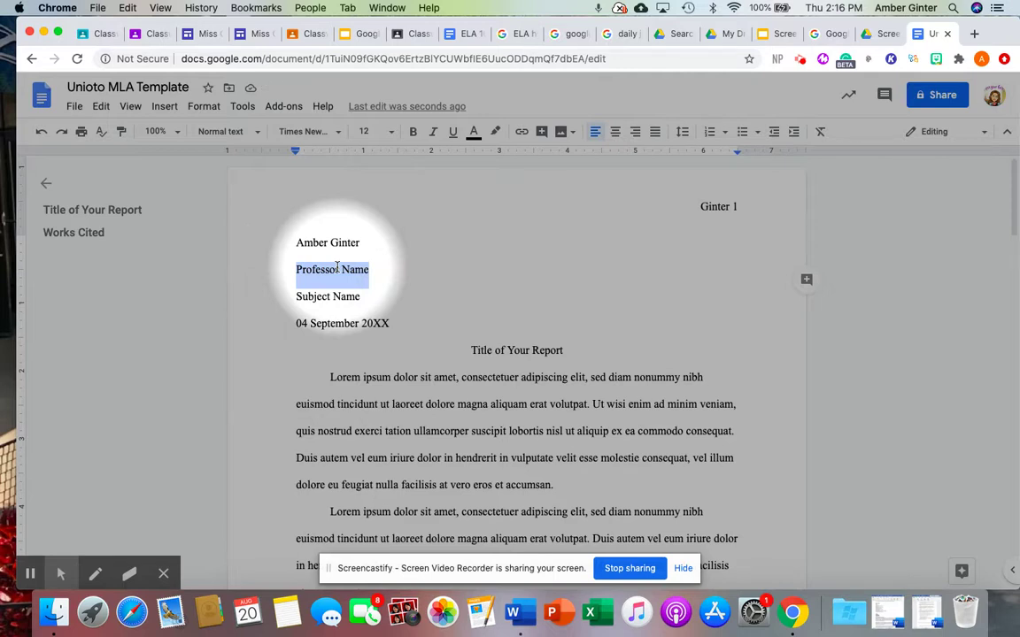
type("Miss")
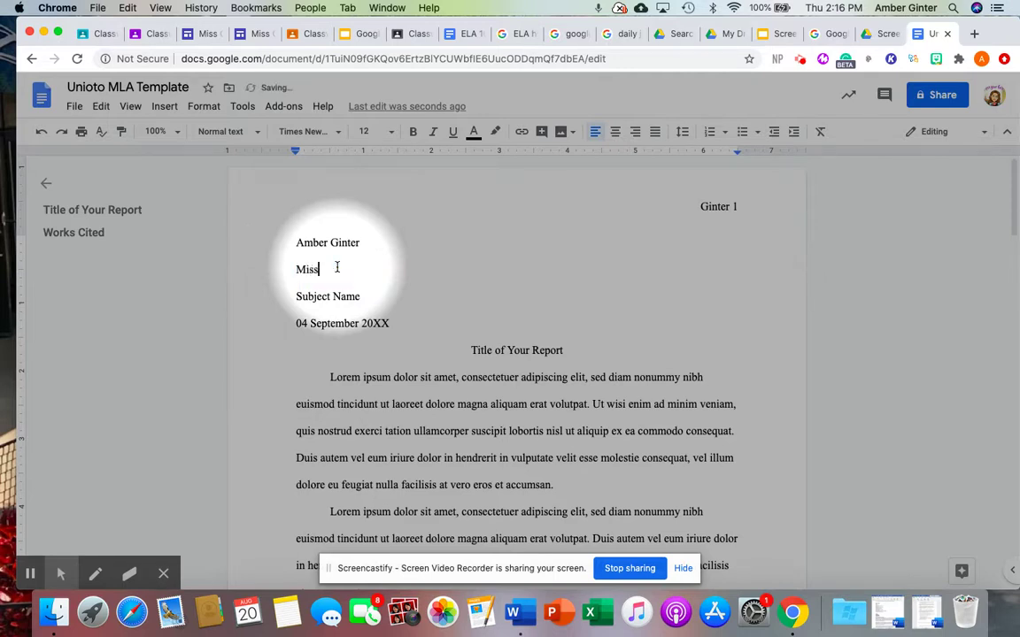
type(". Ginter")
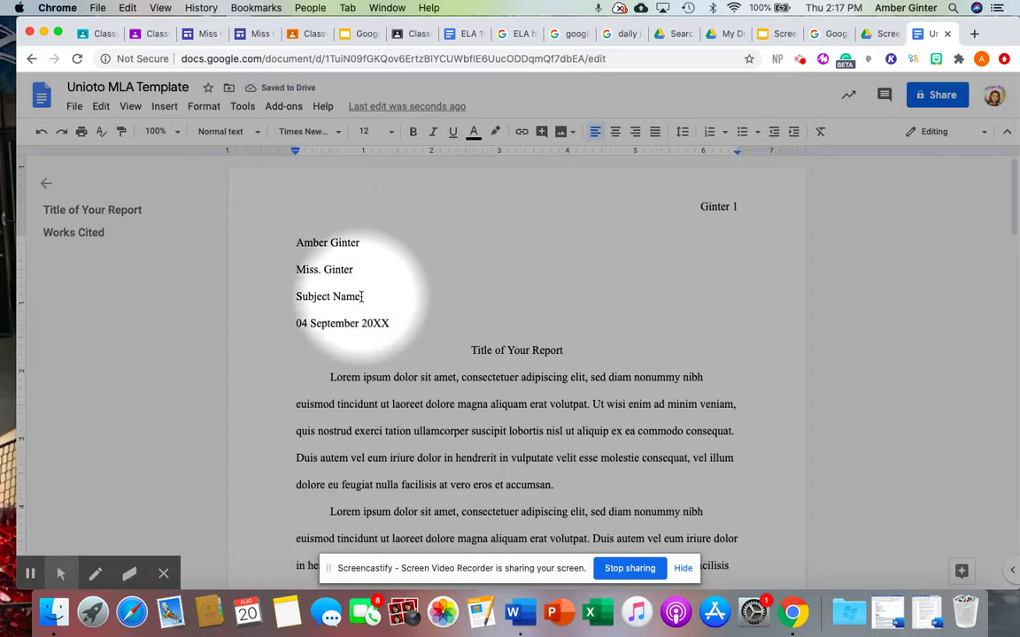
Step: Replace the Subject Name line in the heading with "ELA10-1-First Period"
left_click_drag(359, 296, 296, 296)
type("ELA")
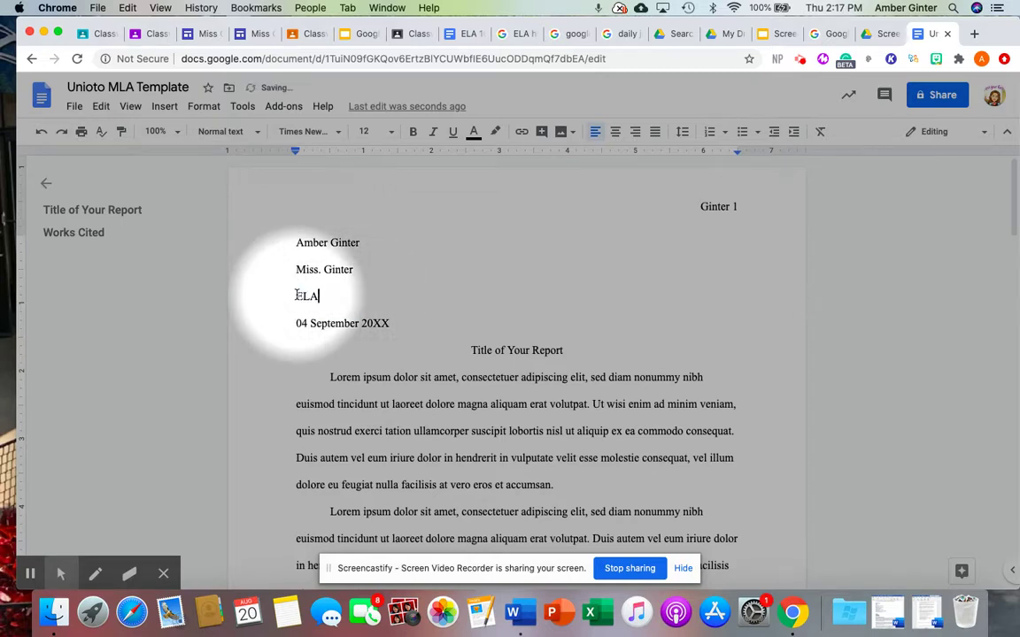
type("10-1-First Pe")
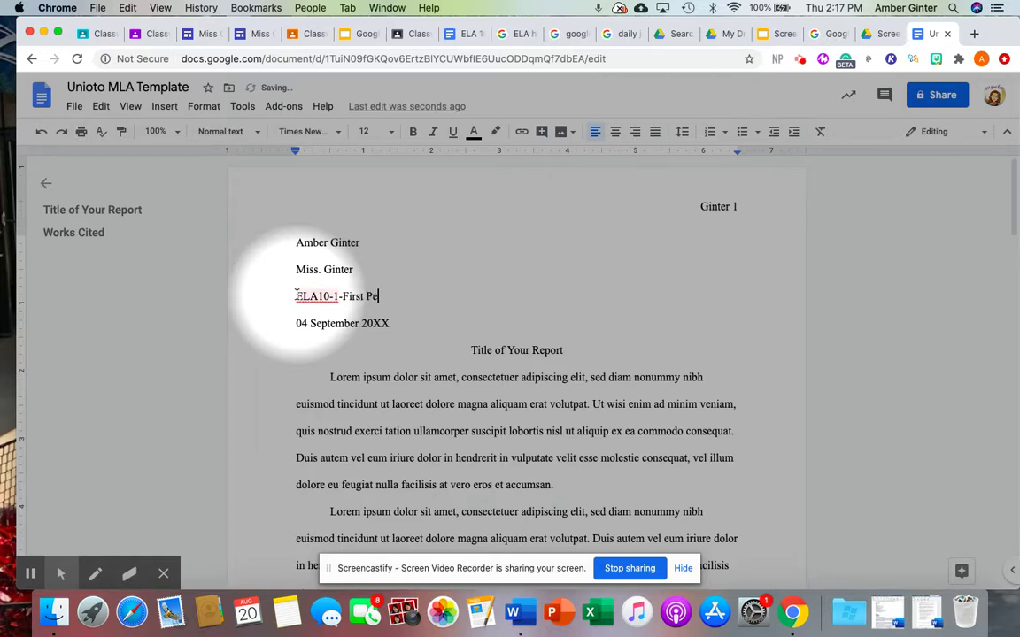
type("riod")
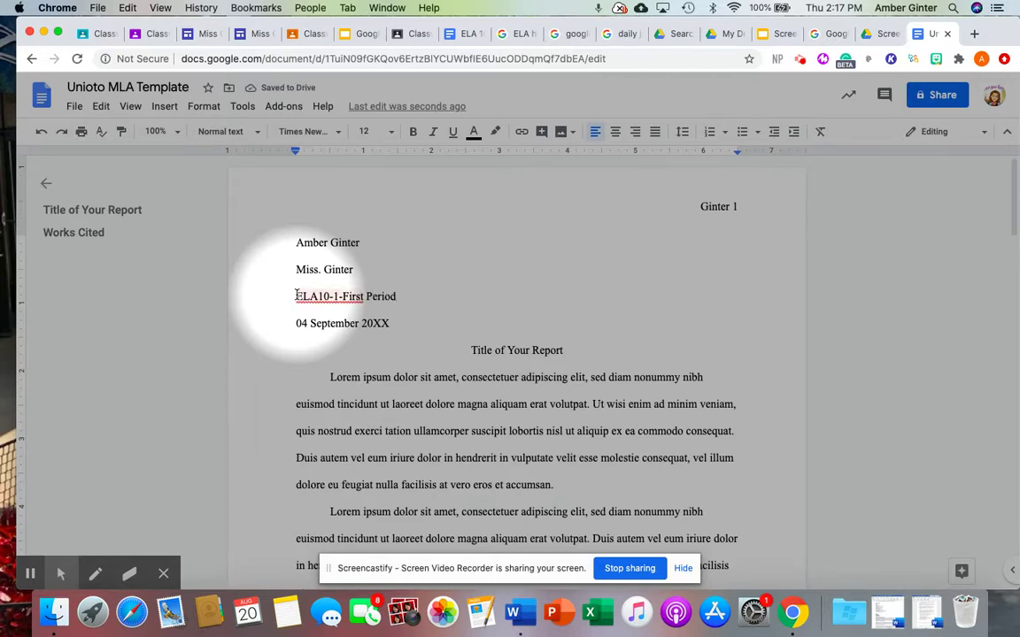
Step: Shorten the subject line to "ELA10-1" by removing the "-First Period" ending
key("BackSpace")
key("BackSpace")
key("BackSpace")
key("BackSpace")
key("BackSpace")
key("BackSpace")
key("BackSpace")
key("BackSpace")
key("BackSpace")
key("BackSpace")
key("BackSpace")
key("BackSpace")
key("BackSpace")
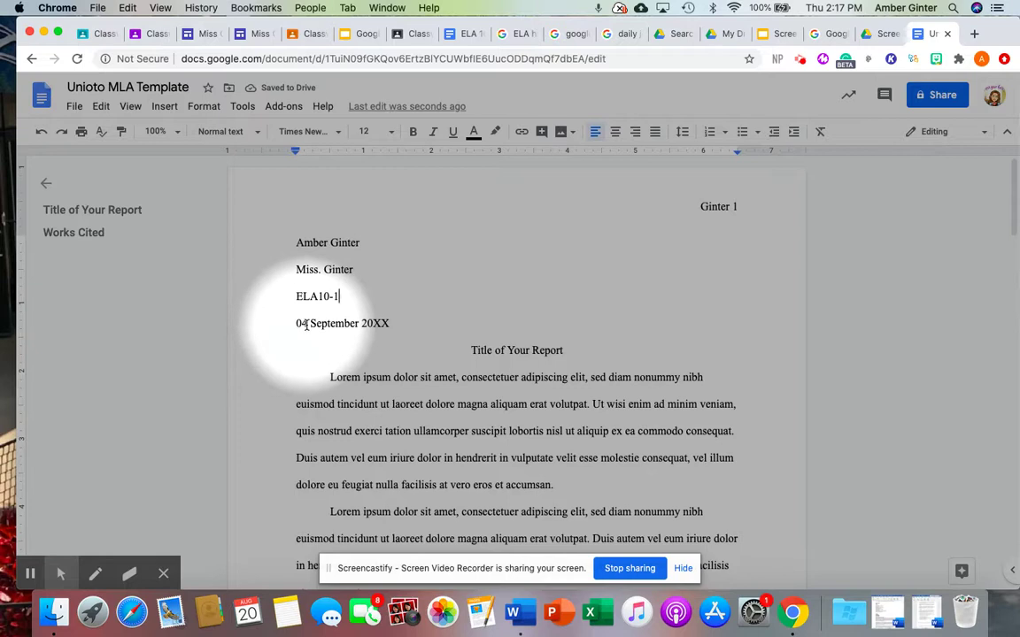
Step: Change the date line in the heading to "20 August 2020"
left_click(305, 324)
key("BackSpace")
key("BackSpace")
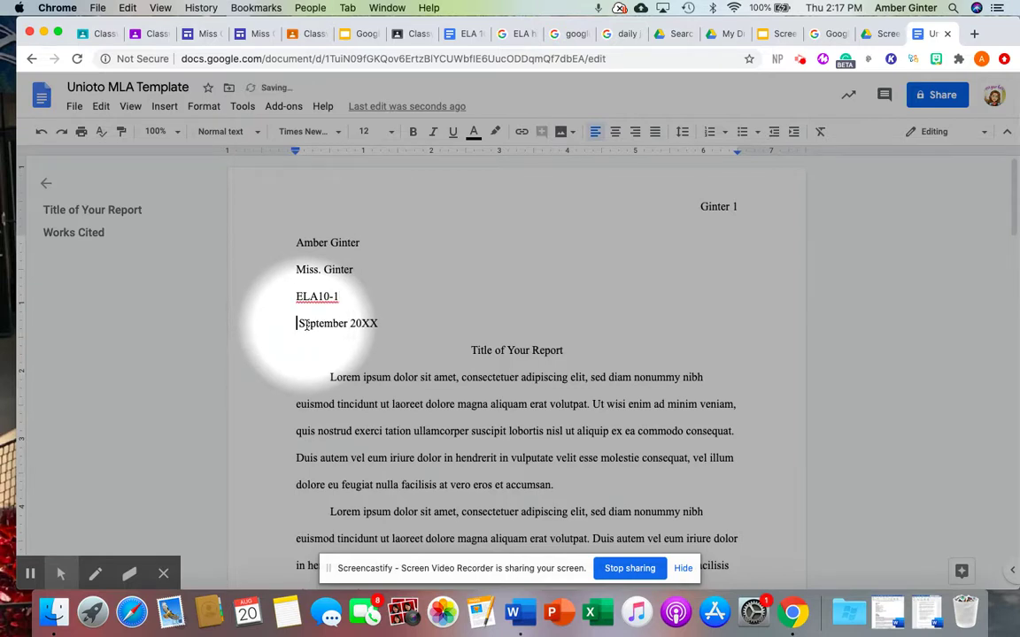
type("20")
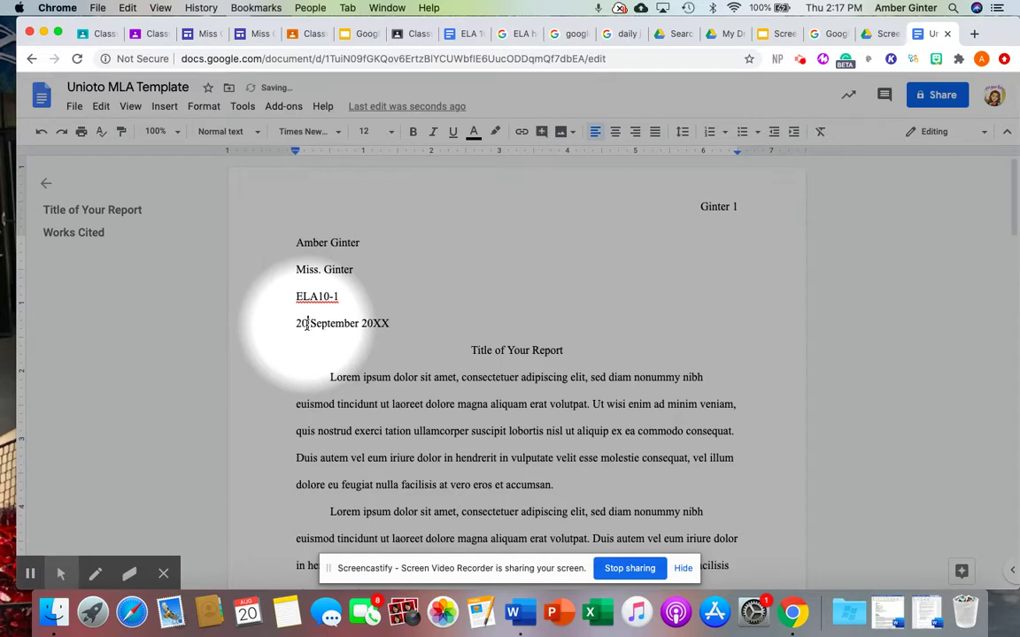
left_click_drag(358, 324, 311, 324)
type("Augus")
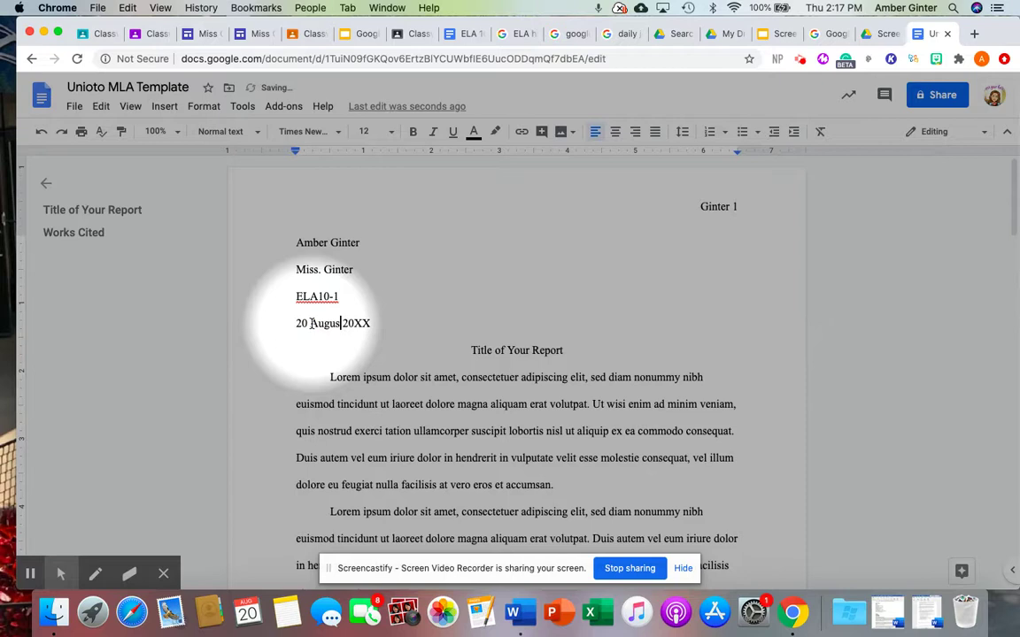
type("t")
left_click(372, 325)
key("BackSpace")
key("BackSpace")
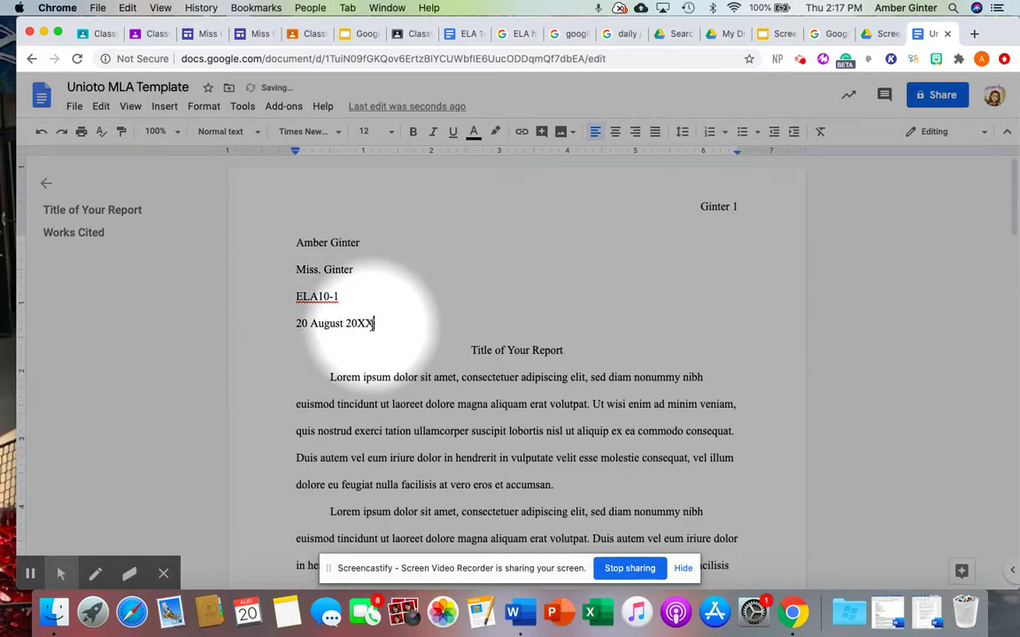
type("20")
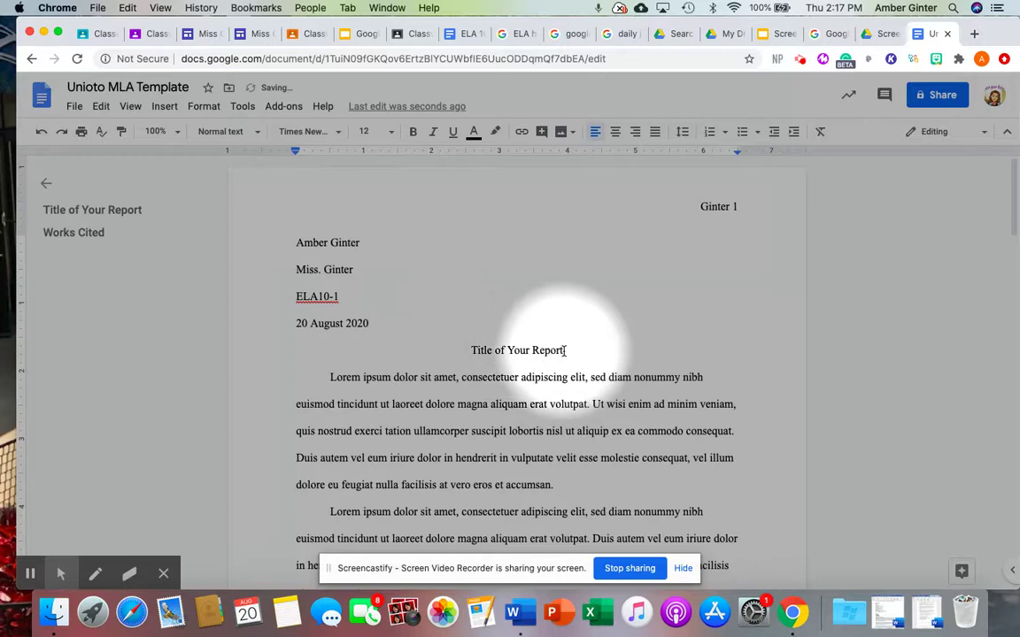
Step: Replace the report title with "Autobiography:" followed by the author's last name and the word "Adventures"
left_click_drag(562, 350, 473, 348)
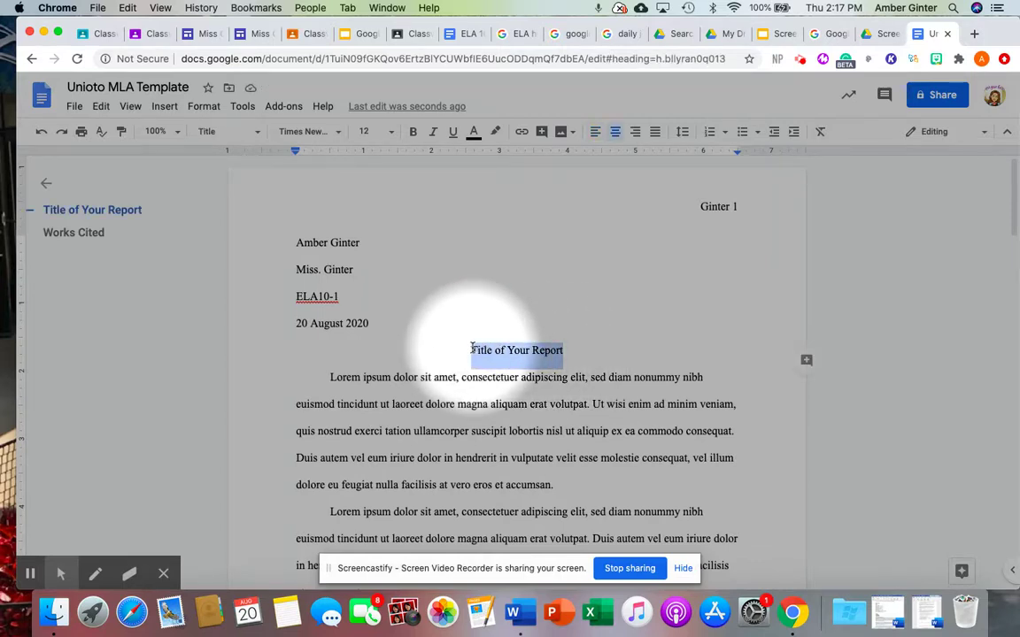
type("Autobiog")
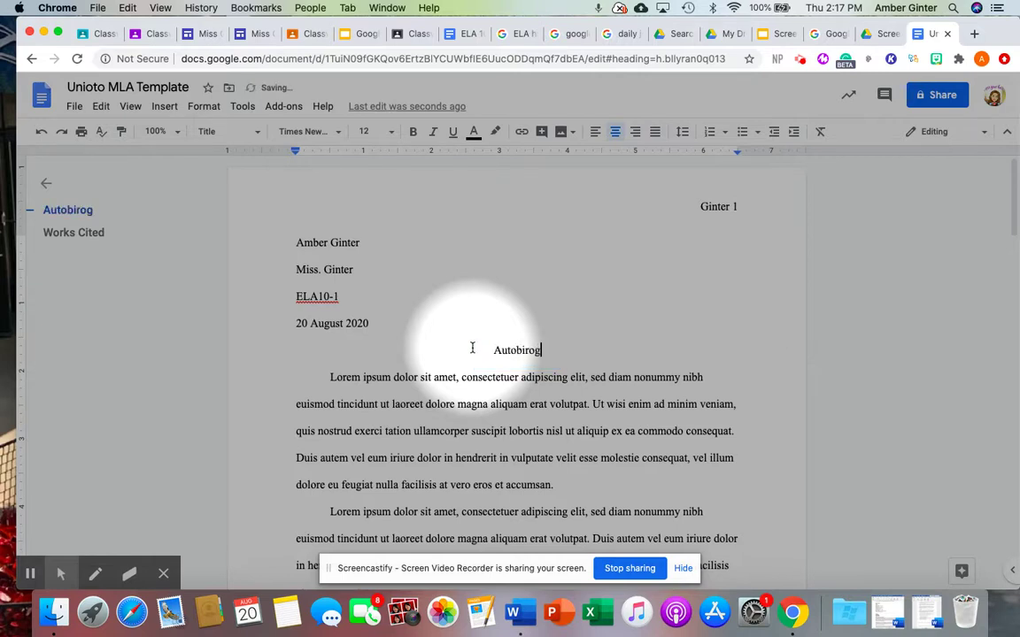
key("BackSpace")
key("BackSpace")
key("BackSpace")
key("BackSpace")
key("Tab")
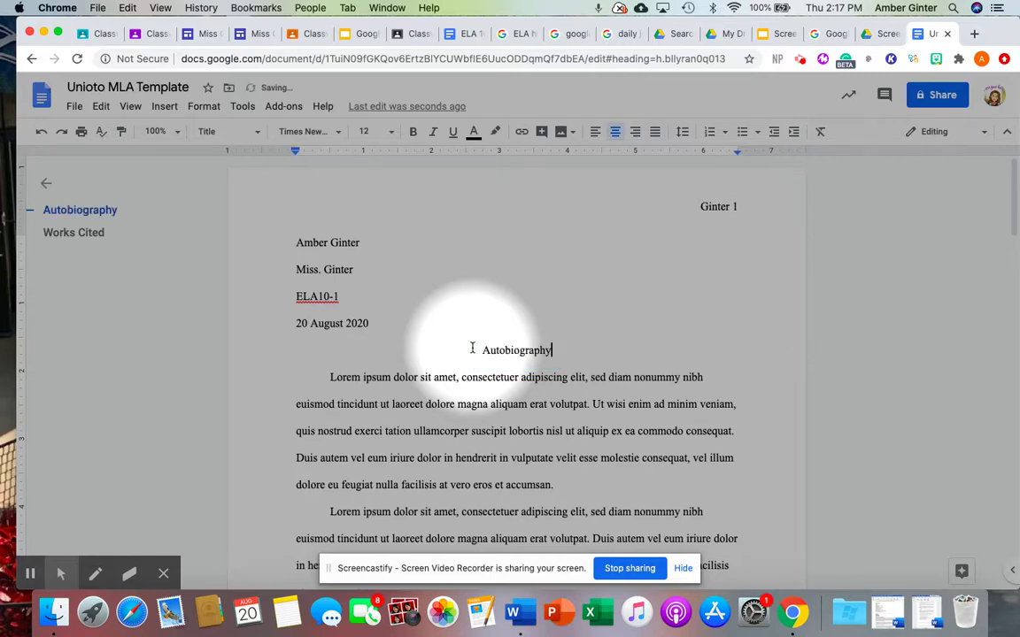
type(": Ginter")
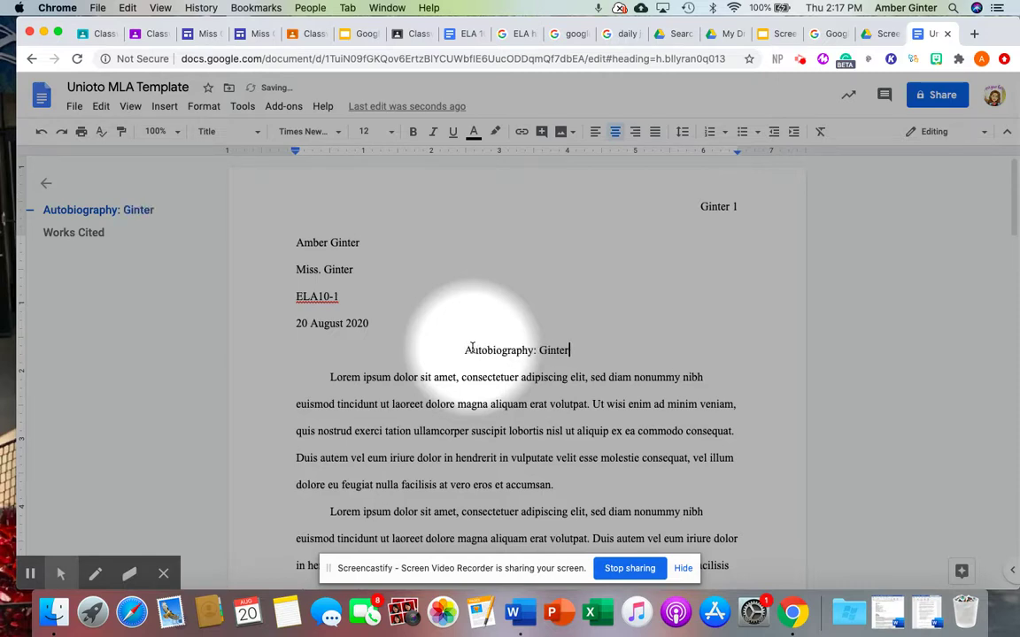
type(" Adventures")
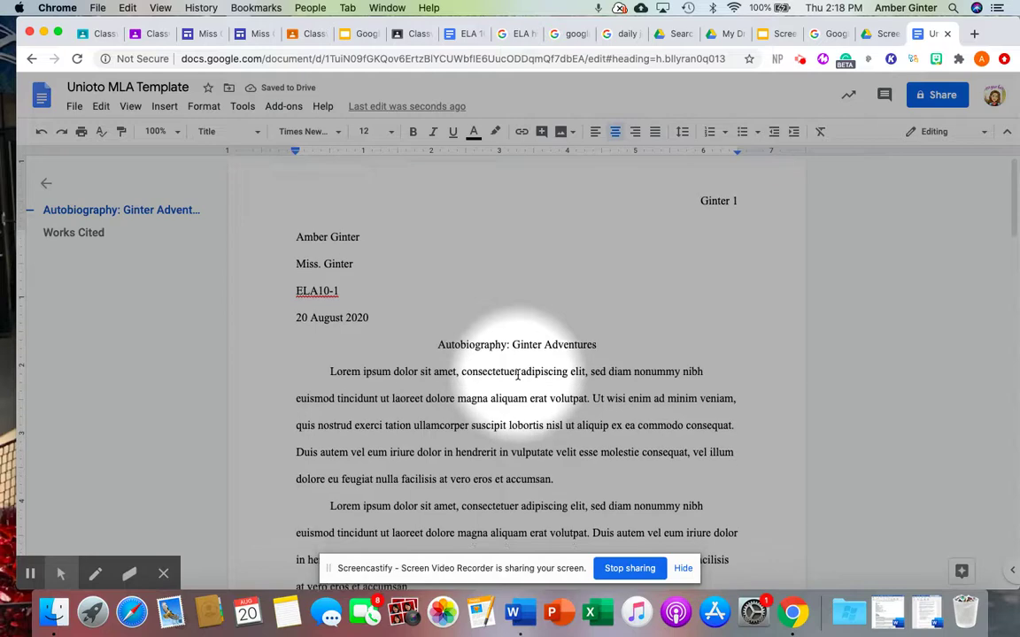
Step: Delete the Lorem ipsum placeholder paragraphs of the report body below the title
scroll(518, 375, "down", 2)
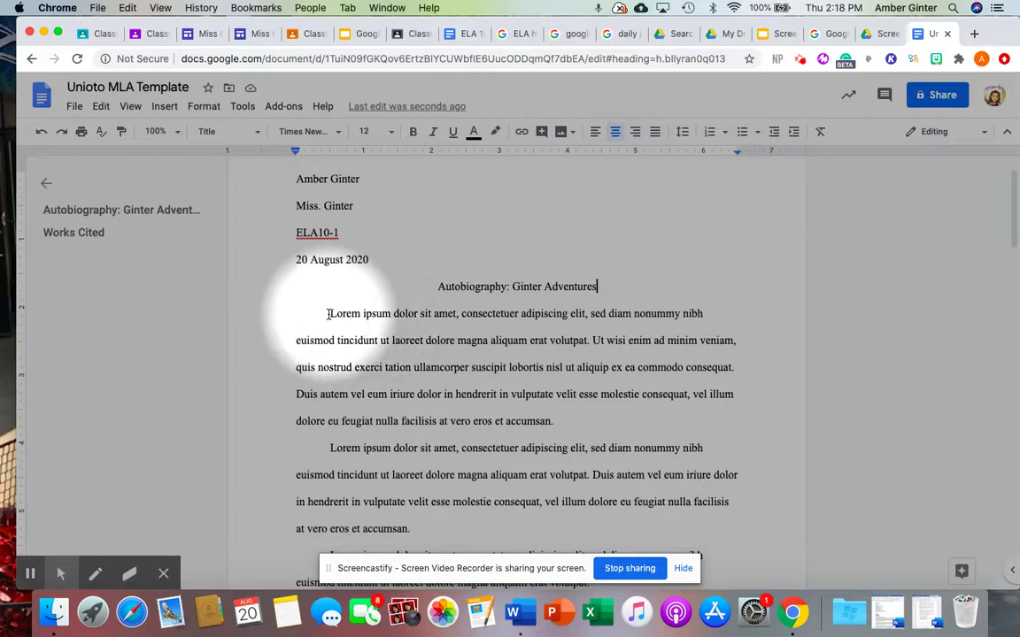
left_click_drag(331, 314, 609, 439)
scroll(408, 439, "down", 5)
scroll(410, 443, "down", 10)
scroll(410, 440, "up", 5)
key("BackSpace")
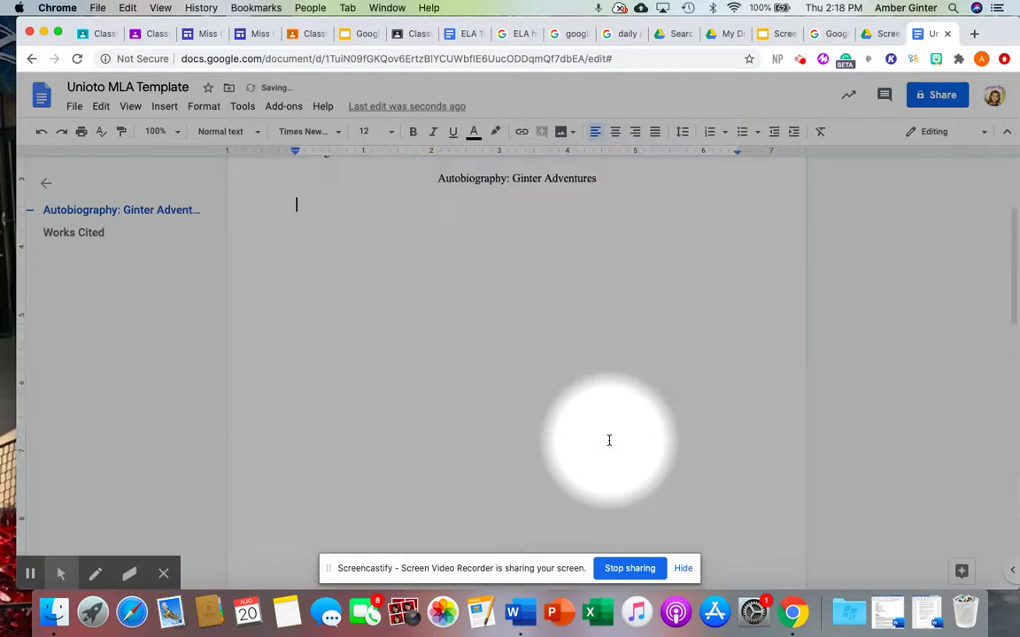
Step: Try starting the report body below the title with the sentence "Hi! My name is"
type("Hi! My name")
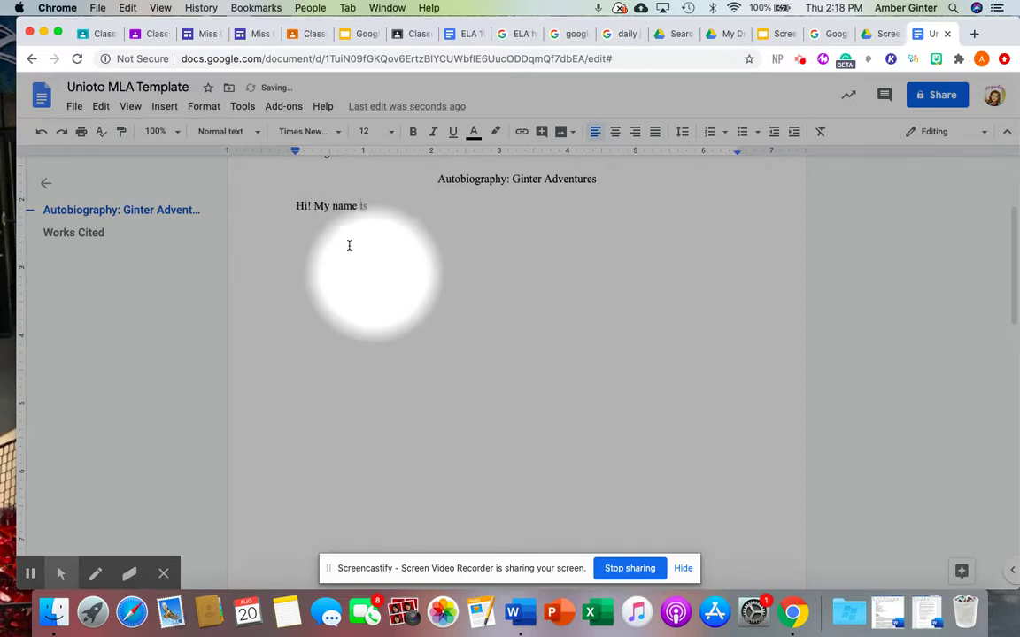
key("Tab")
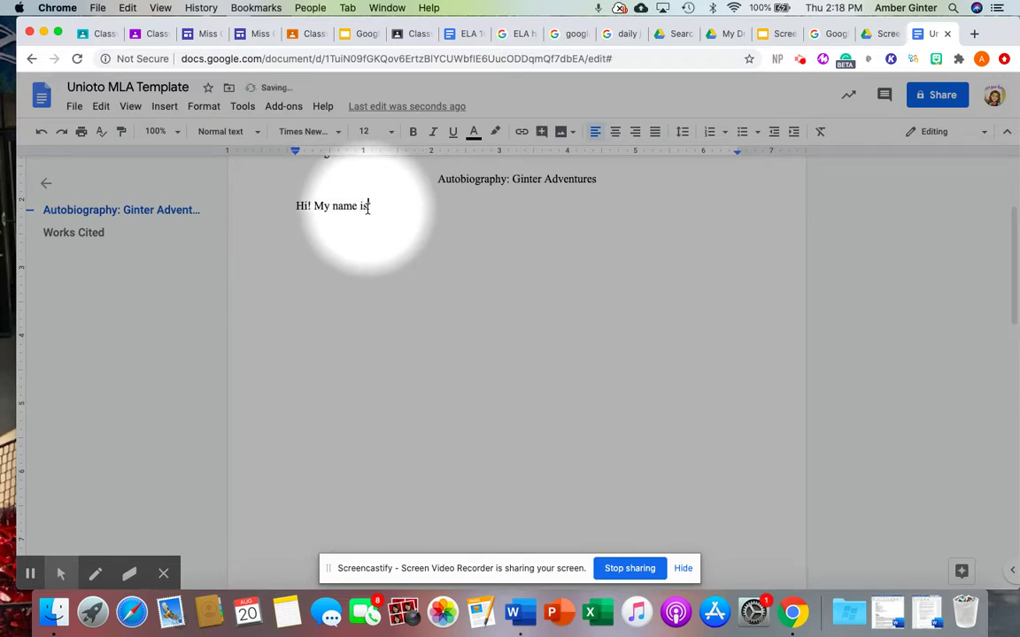
type("hahaha")
key("BackSpace")
key("BackSpace")
key("BackSpace")
key("BackSpace")
key("BackSpace")
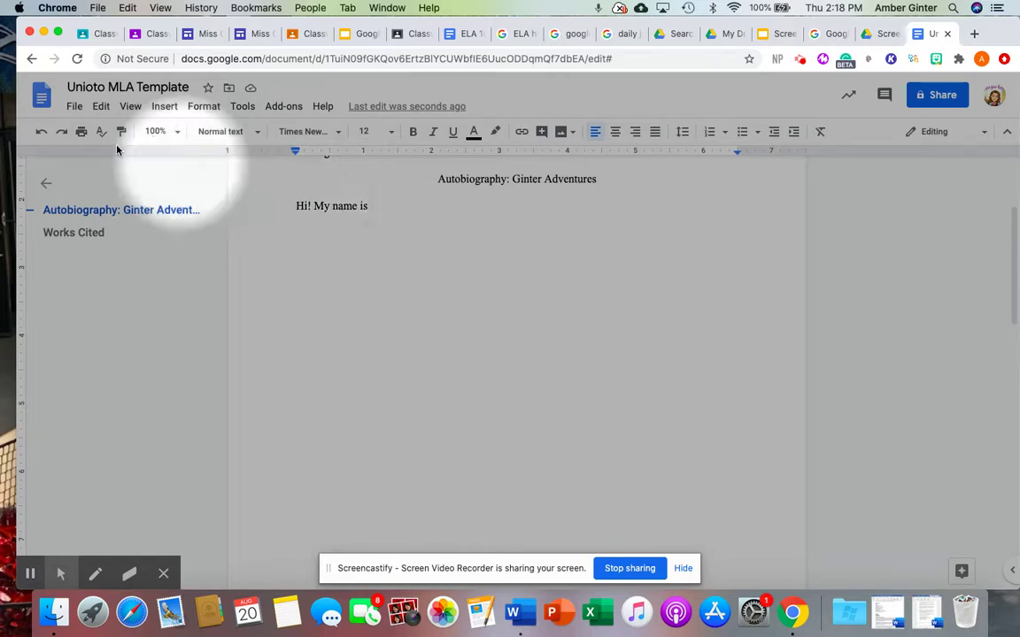
Step: Undo the recent body edits back to restoring the deleted Lorem ipsum placeholder paragraphs
left_click(42, 133)
left_click(41, 133)
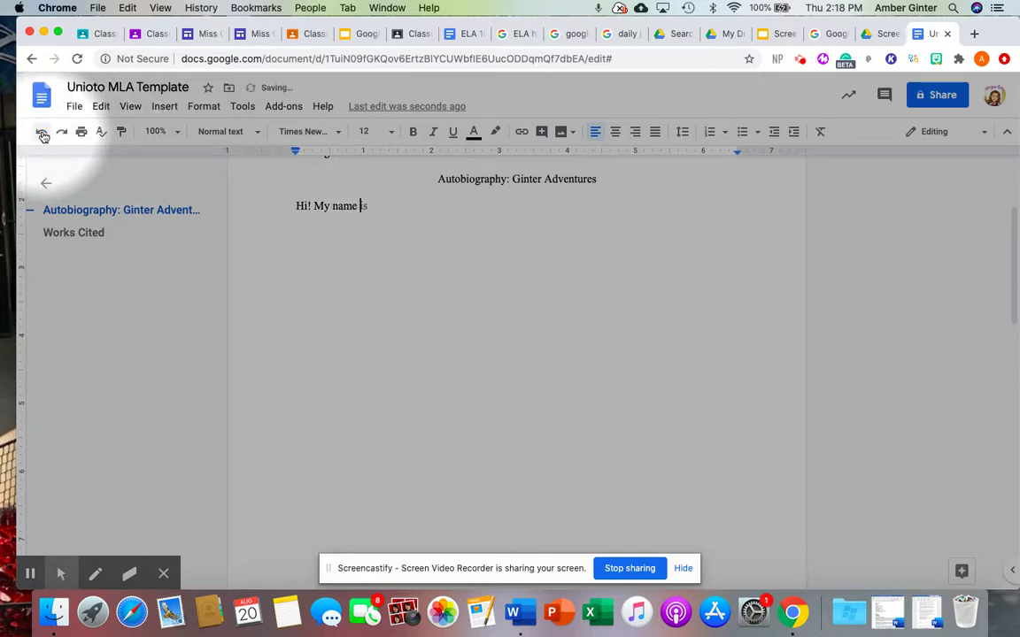
left_click(41, 133)
left_click(42, 132)
left_click(42, 133)
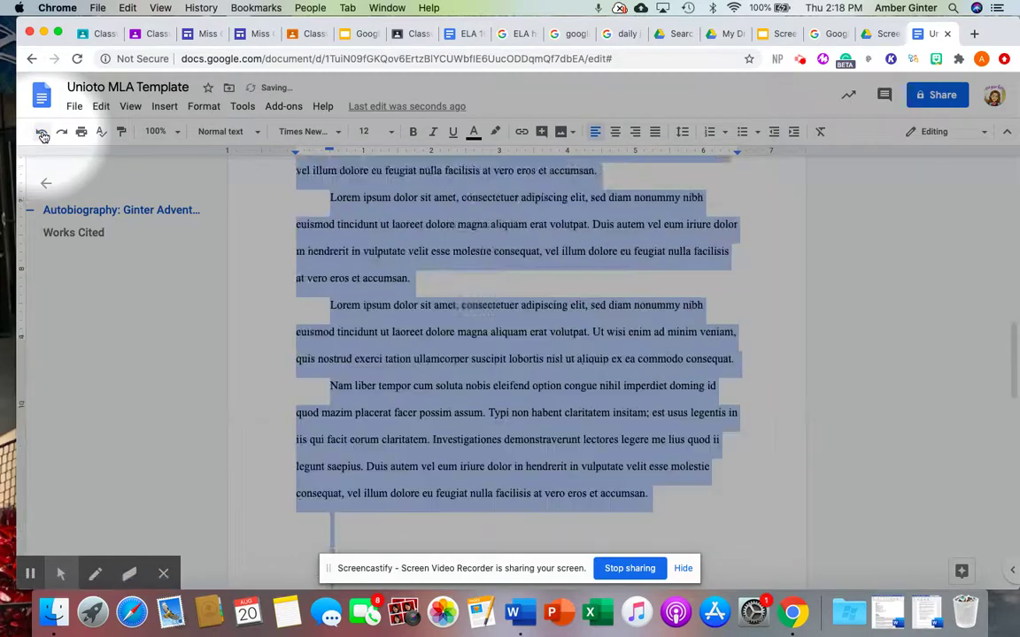
scroll(451, 273, "up", 15)
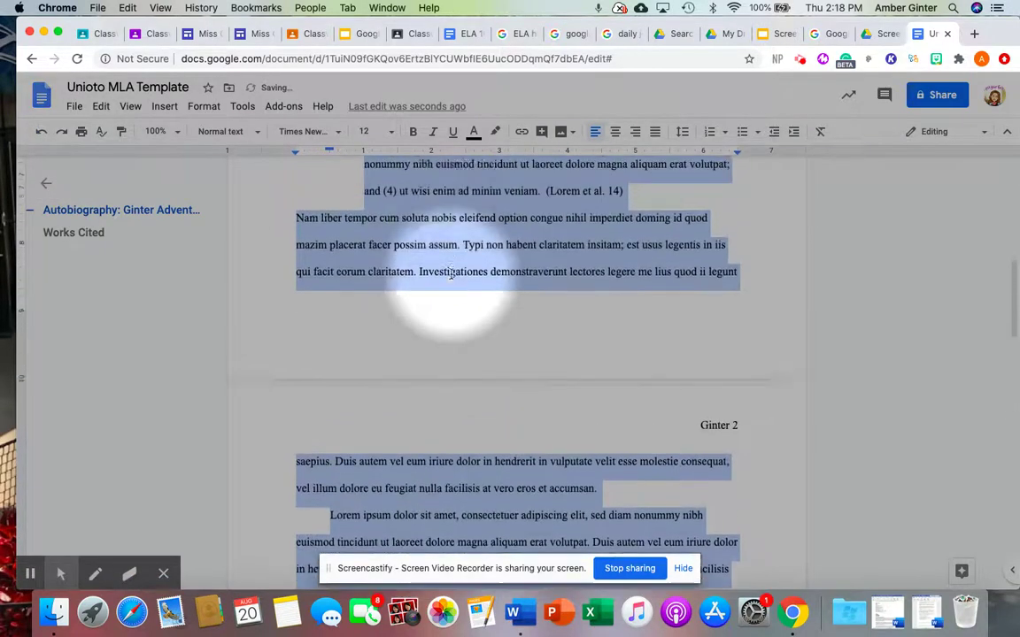
scroll(451, 274, "up", 1)
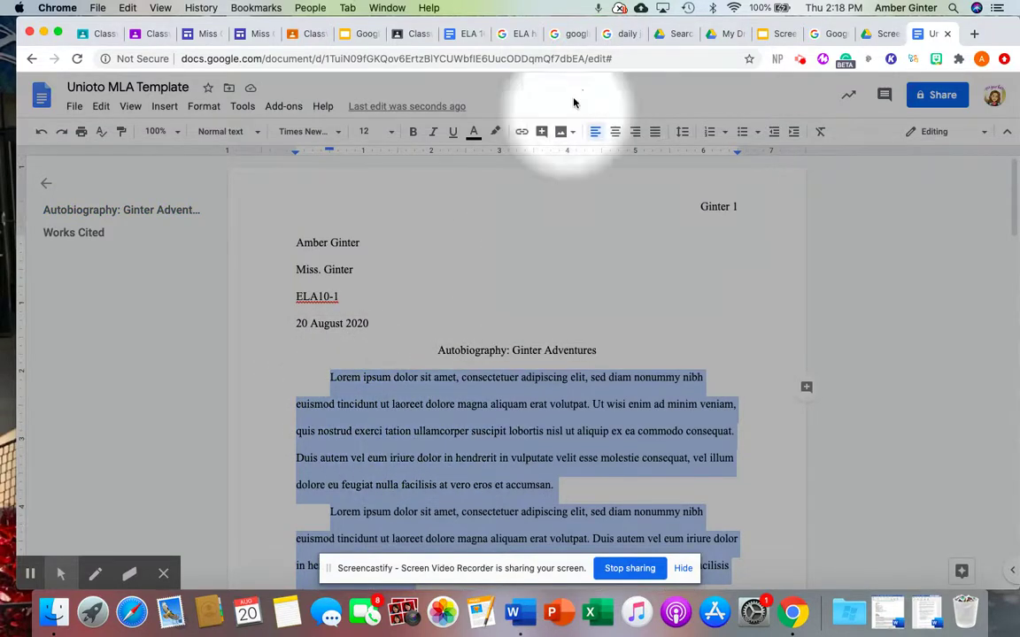
Step: Check the line spacing setting of the selected body text and review the report through to its Works Cited page
left_click(683, 131)
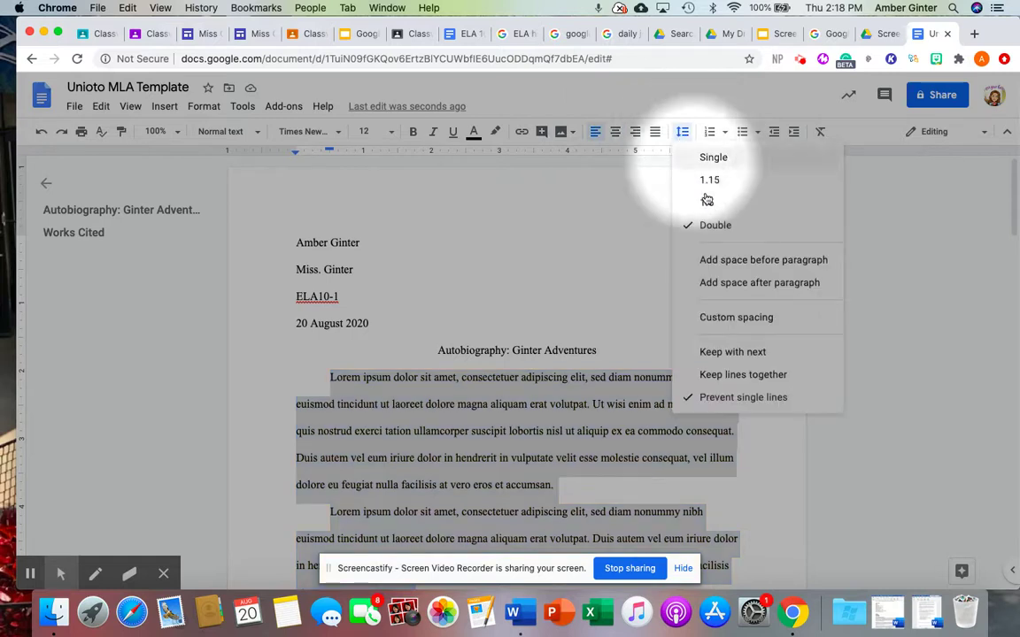
left_click(683, 132)
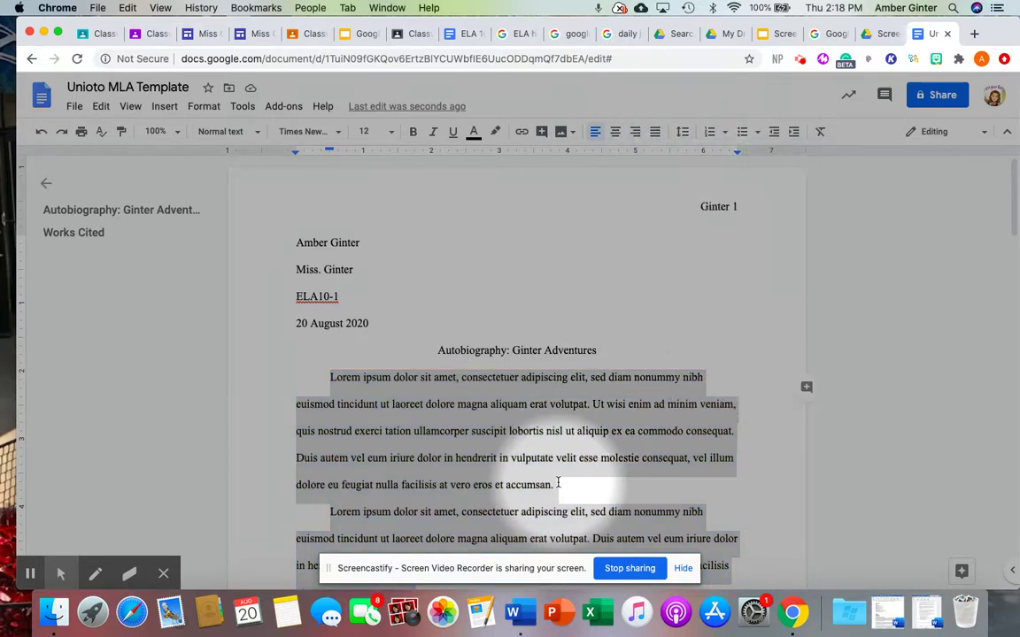
scroll(531, 482, "down", 5)
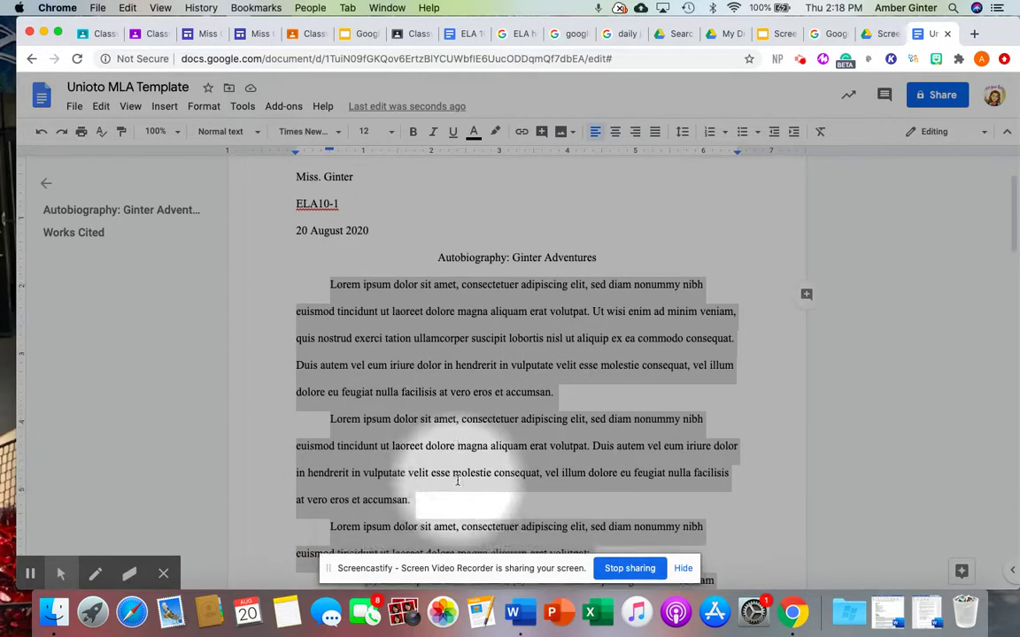
scroll(458, 479, "down", 15)
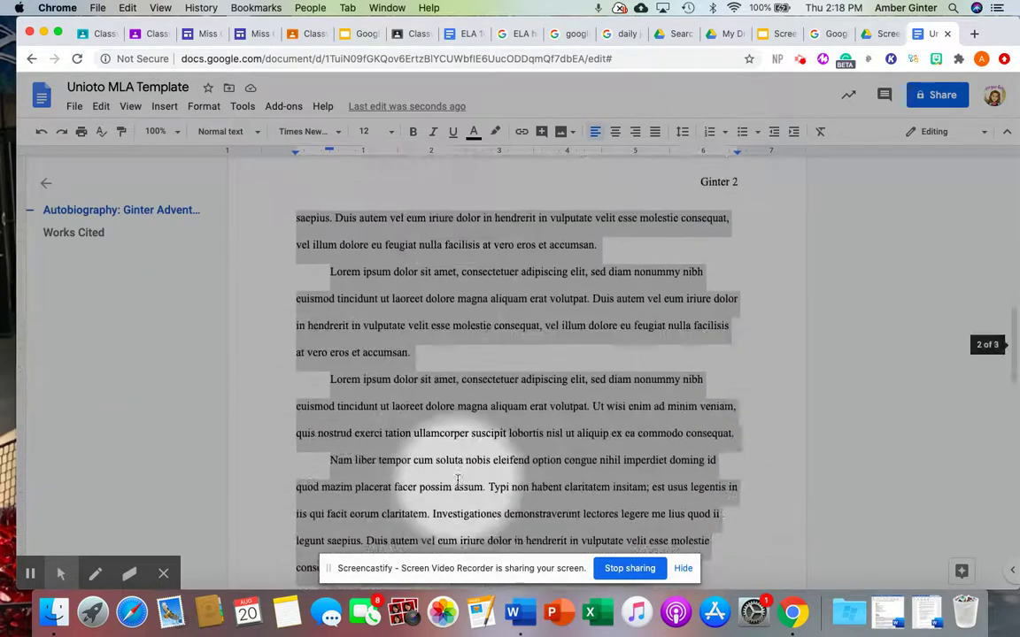
scroll(458, 478, "down", 10)
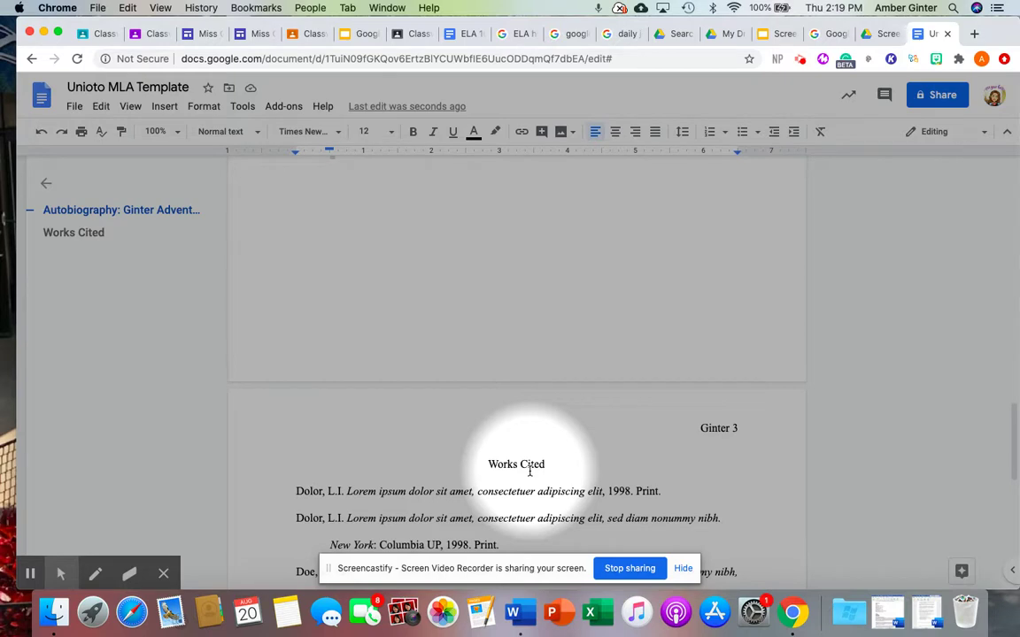
scroll(530, 460, "down", 3)
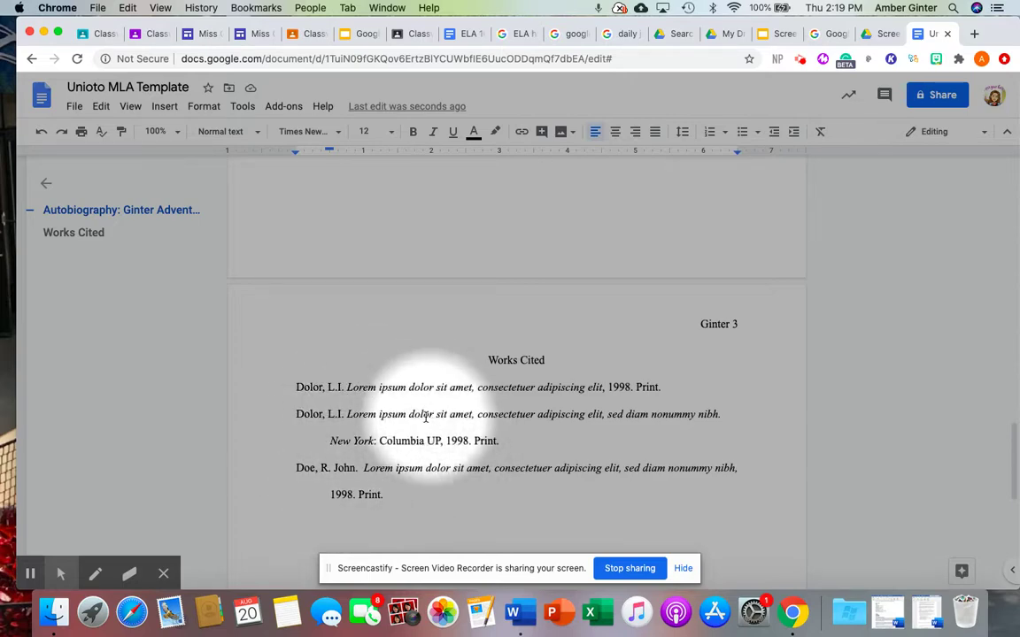
scroll(514, 342, "up", 20)
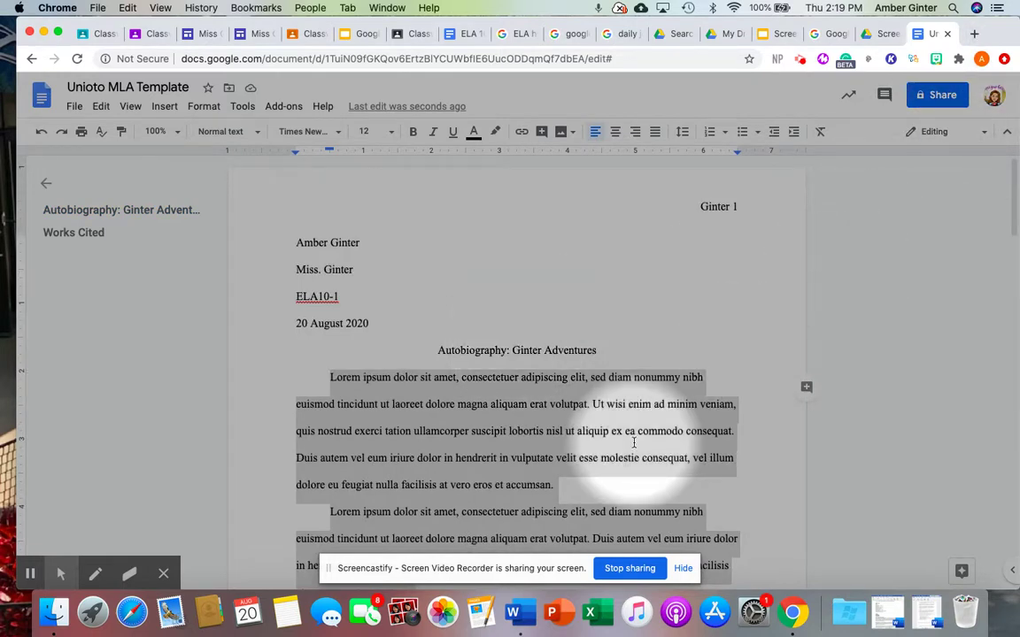
left_click(609, 356)
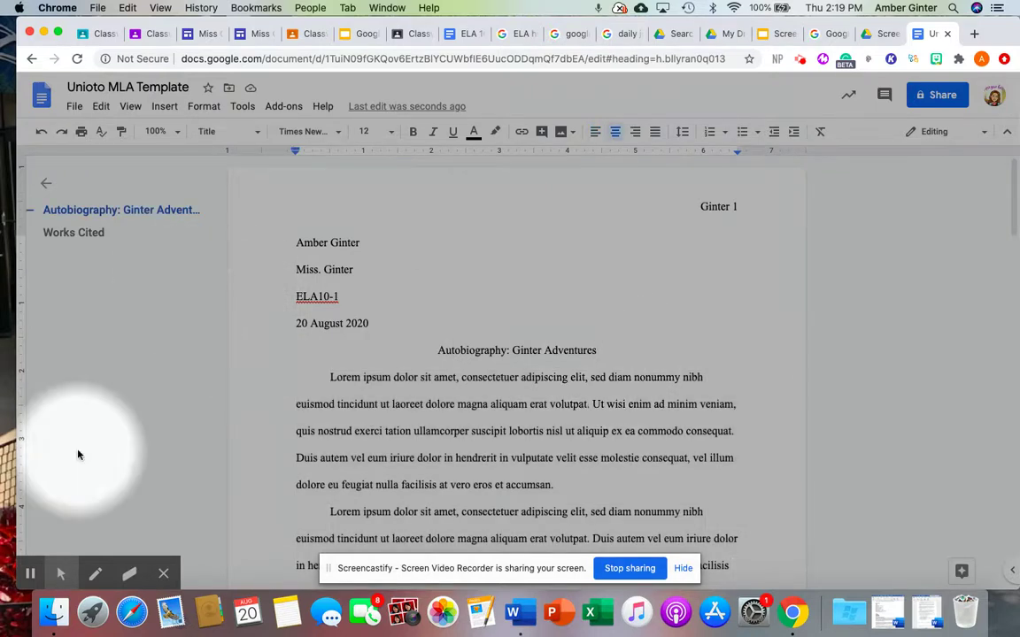
Step: Switch to the English 10 (Period 1) page in Google Classroom and open the MLA Formatting and Style Guide from the MLA Template material
mouse_move(60, 574)
left_click(35, 540)
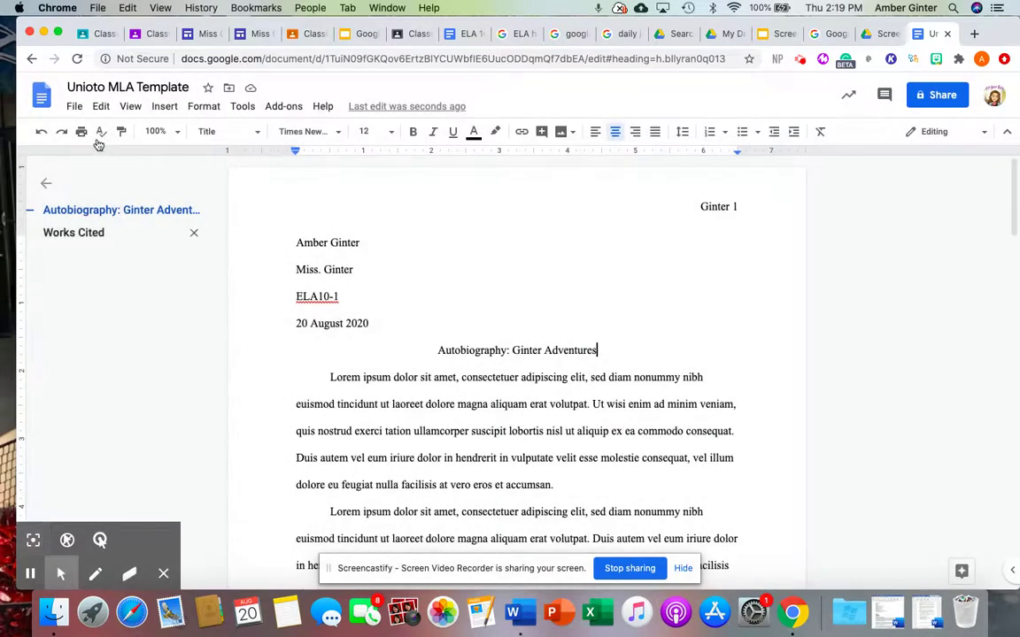
left_click(101, 36)
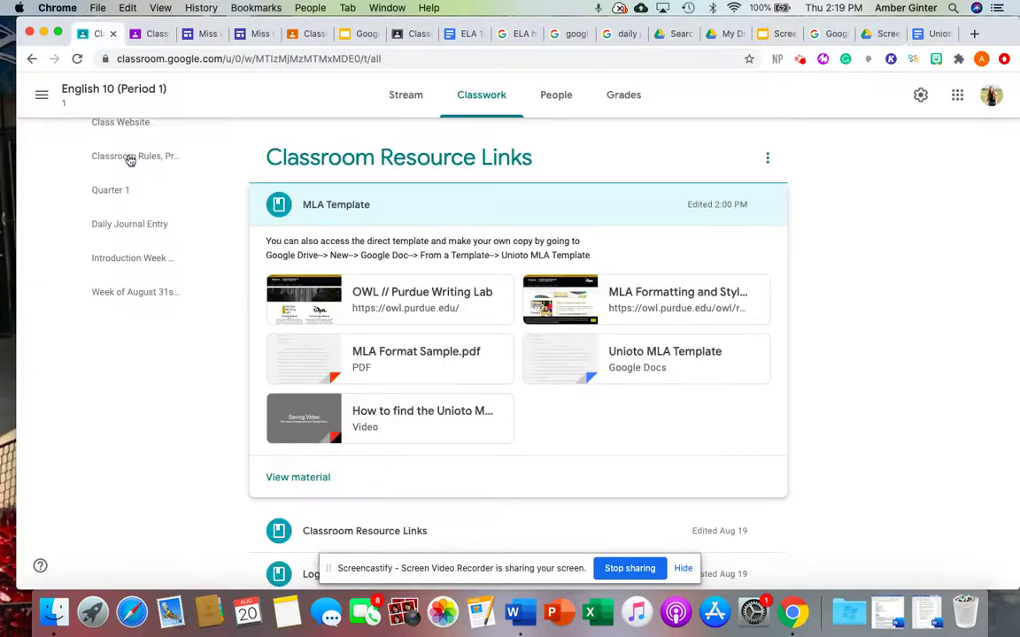
left_click(388, 217)
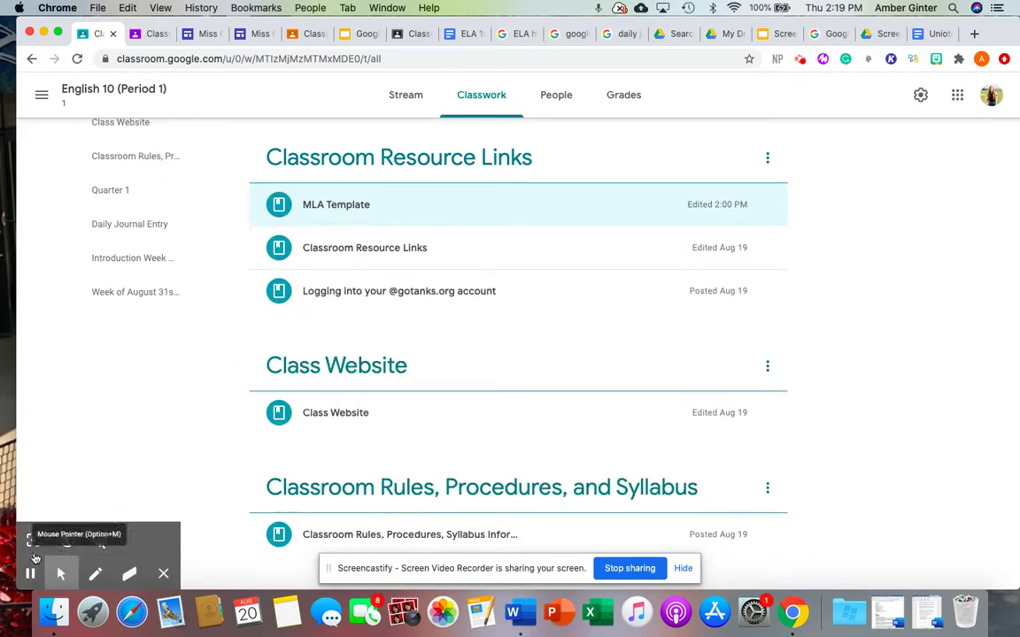
left_click(33, 540)
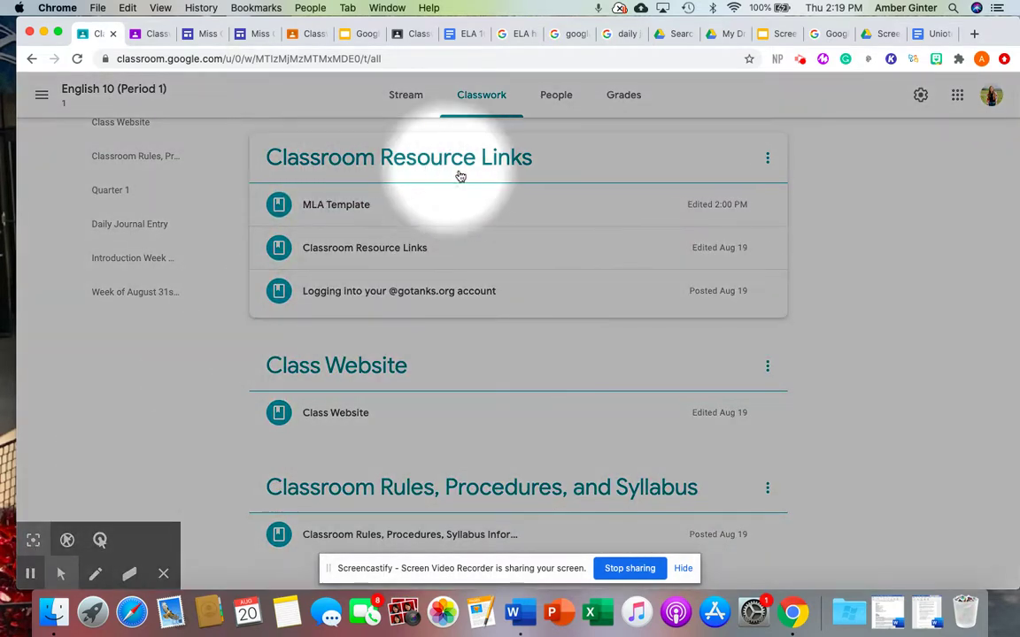
left_click(387, 220)
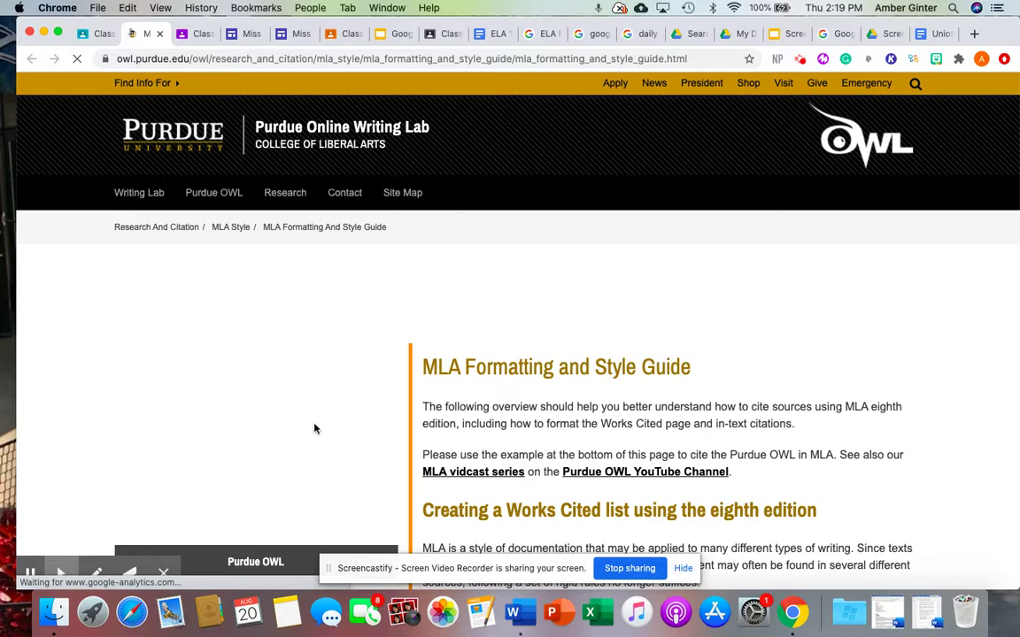
Step: Cross out the "Cite your source automatically in MLA" box on the style guide page with a red pen X
mouse_move(53, 531)
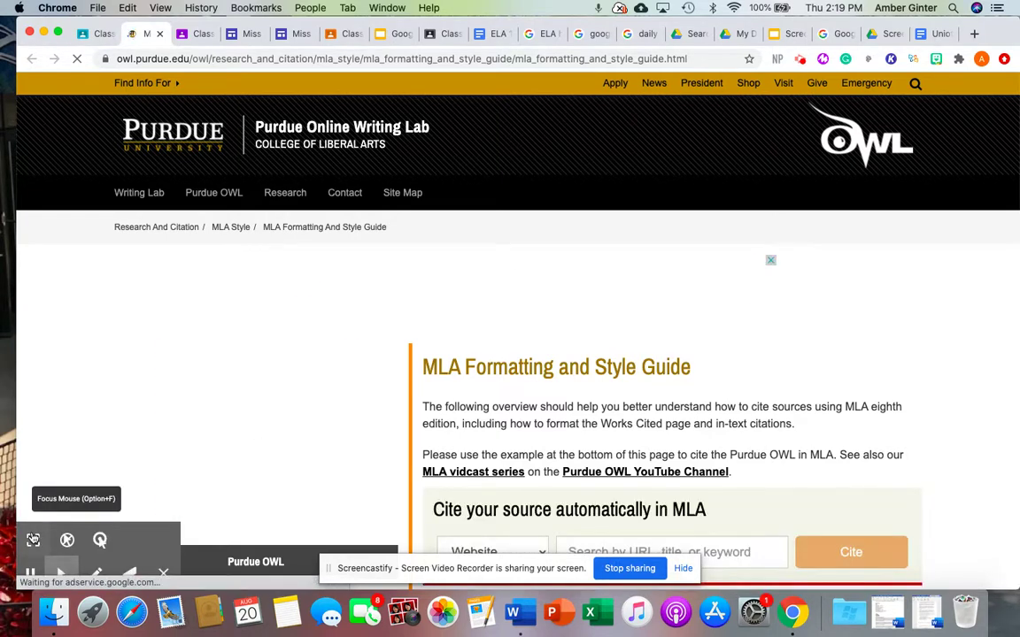
left_click(33, 539)
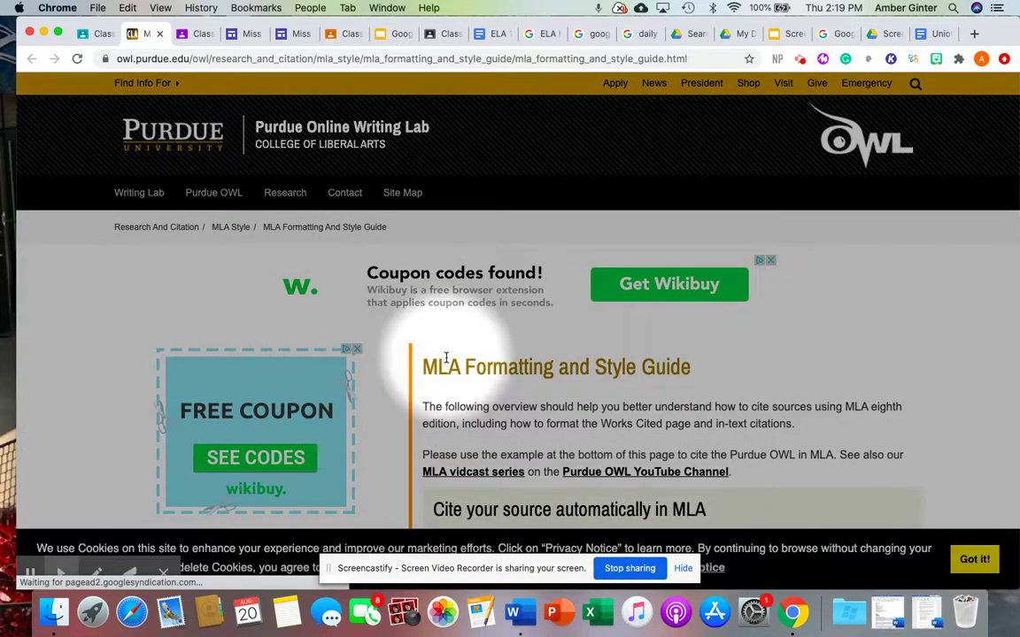
scroll(549, 381, "down", 3)
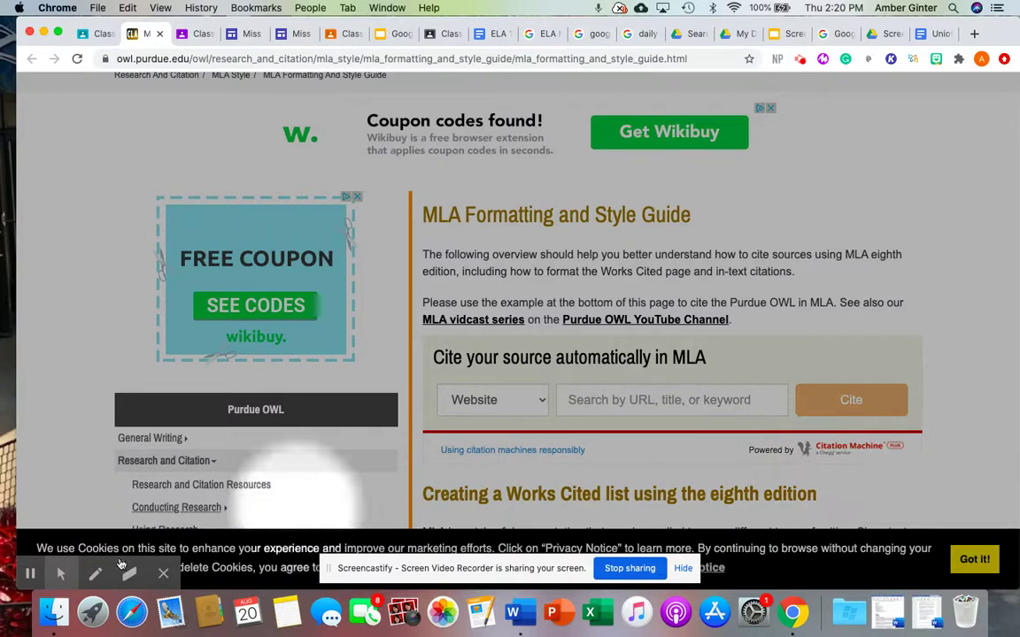
left_click(95, 573)
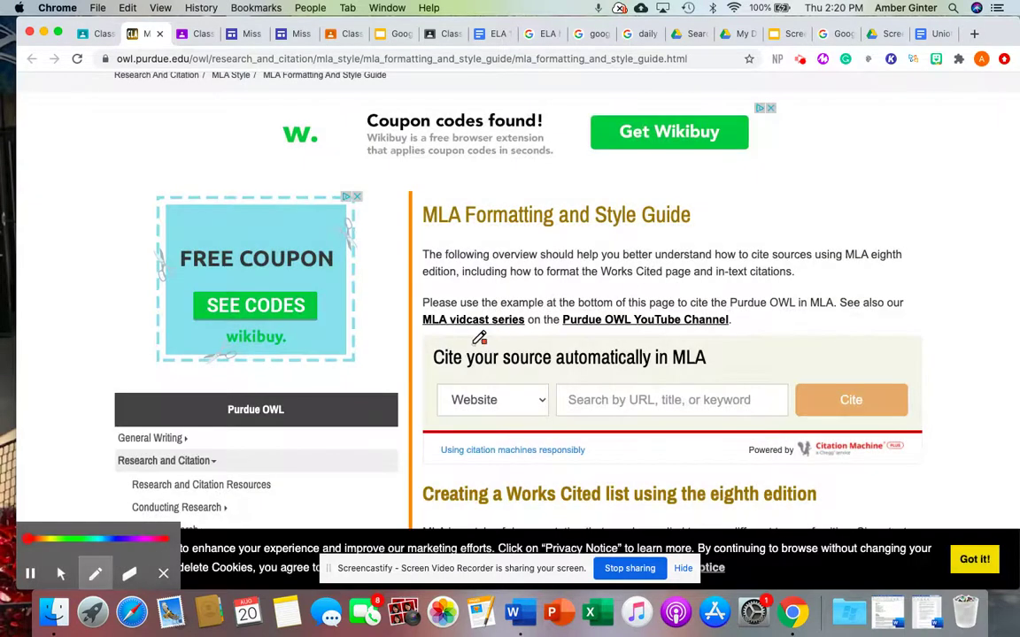
left_click_drag(747, 432, 750, 435)
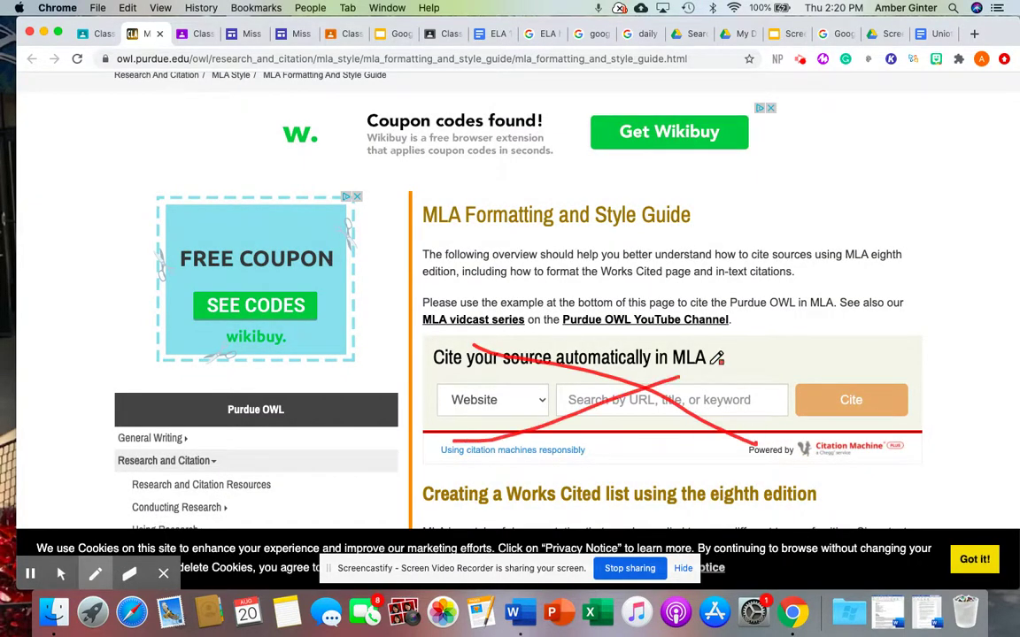
left_click_drag(713, 362, 746, 354)
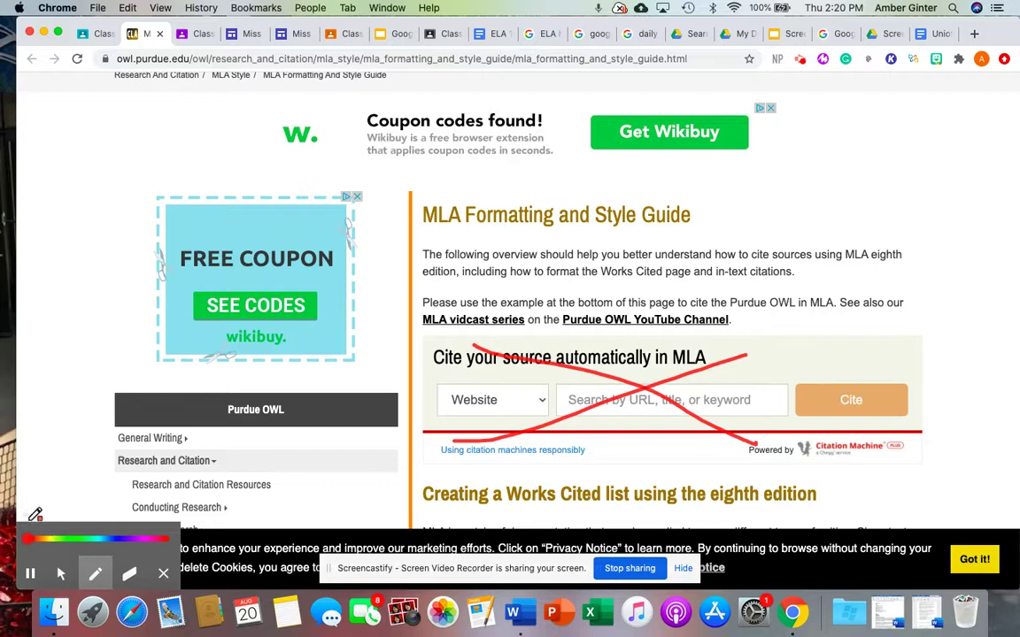
left_click(61, 574)
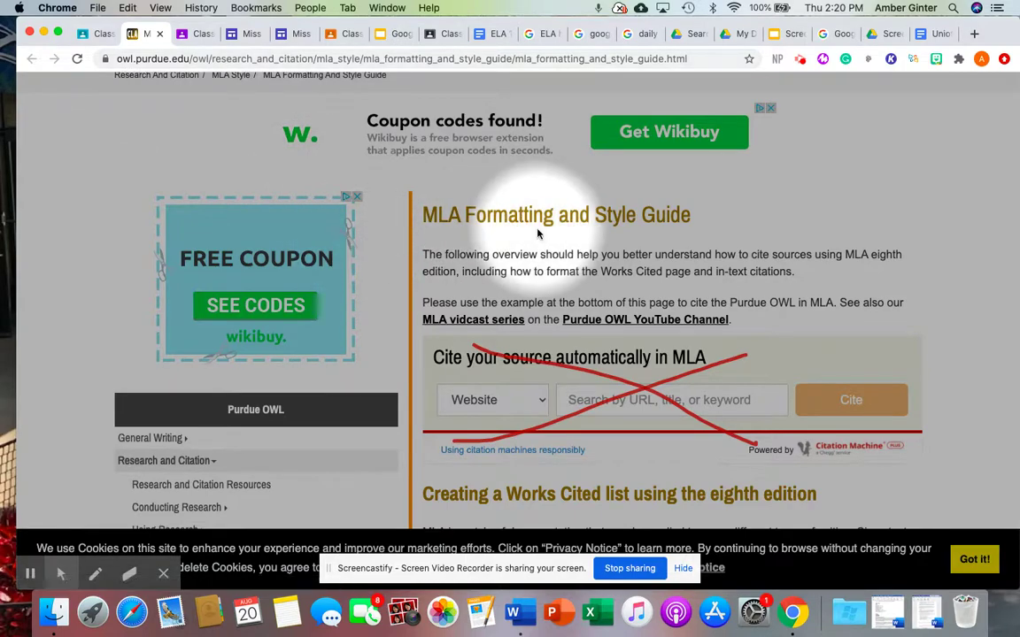
Step: Look through the style guide's Works Cited sections, from Author and Title of source to Version and Number
scroll(537, 231, "down", 5)
scroll(538, 231, "down", 7)
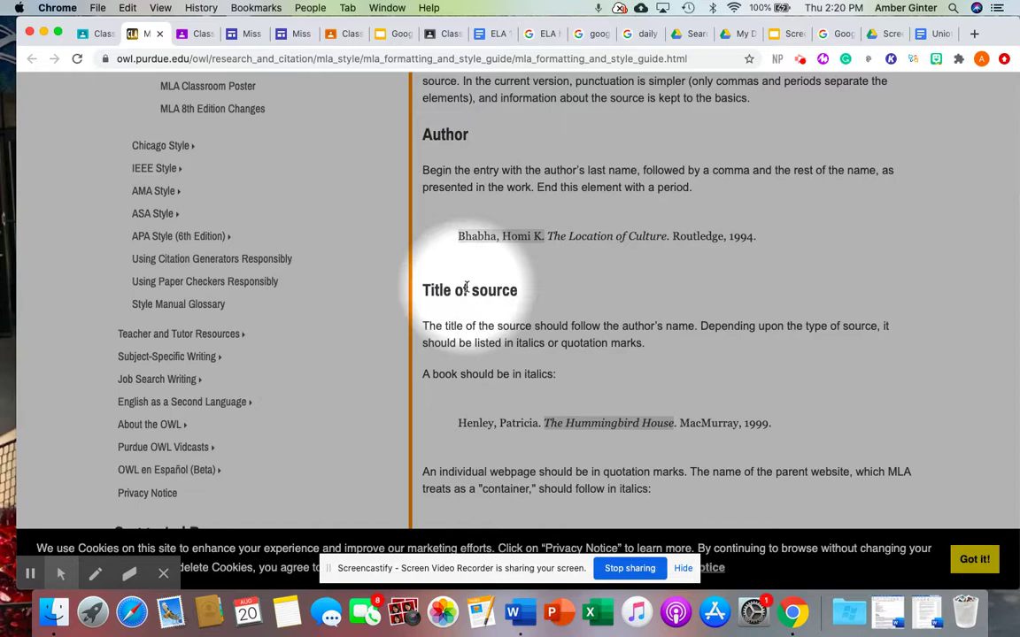
scroll(542, 336, "down", 8)
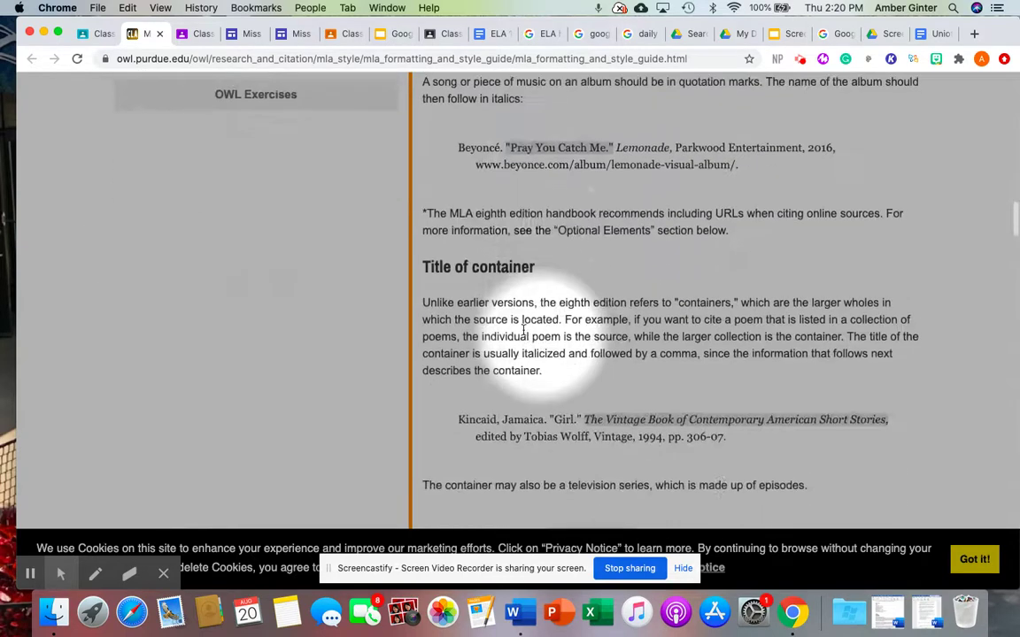
scroll(518, 278, "down", 15)
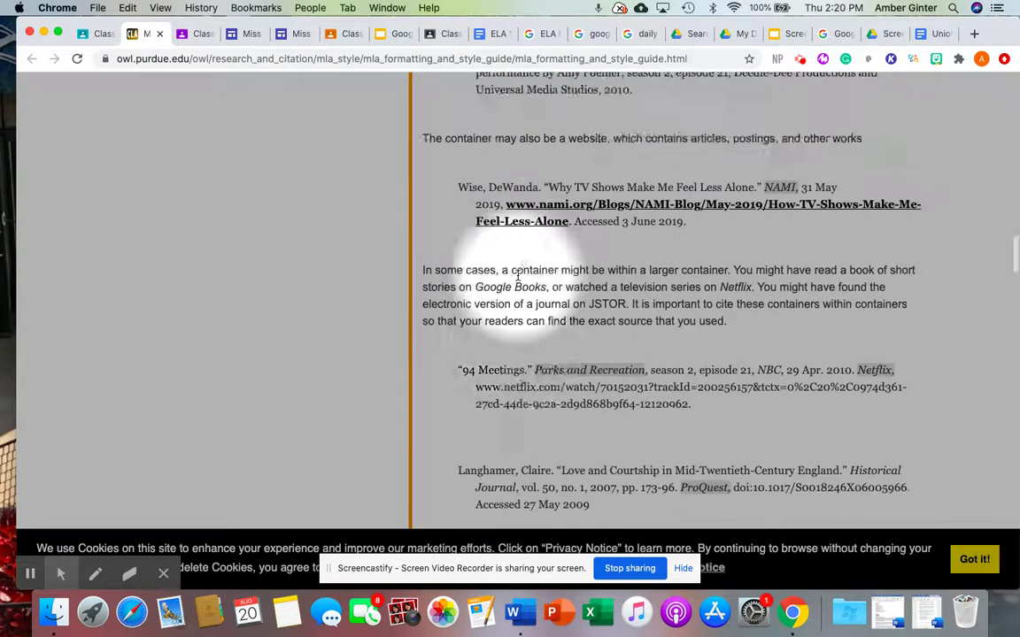
scroll(523, 283, "down", 6)
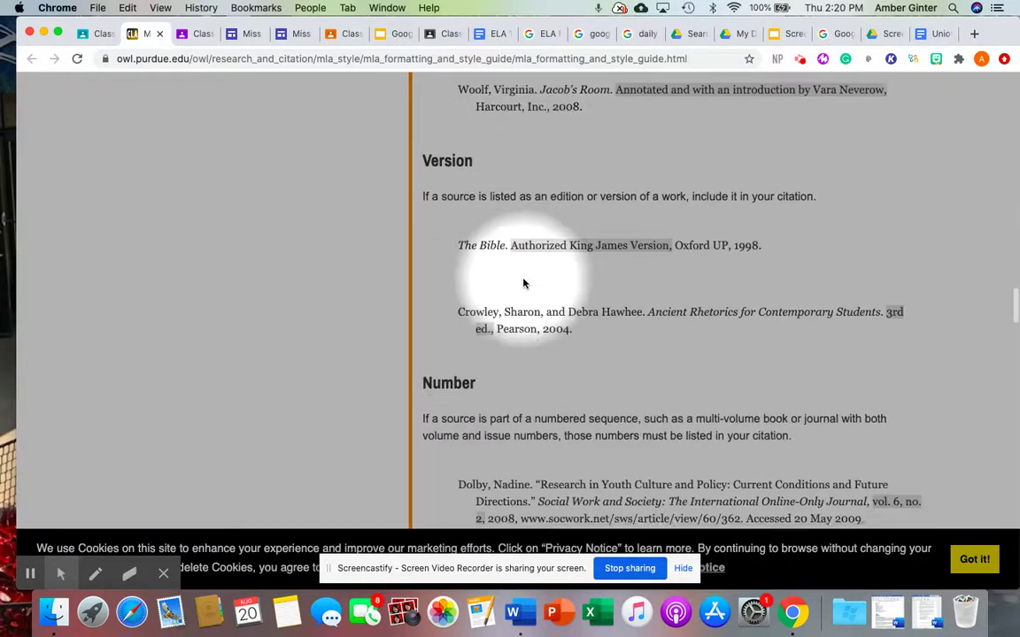
scroll(523, 284, "up", 15)
scroll(523, 282, "up", 20)
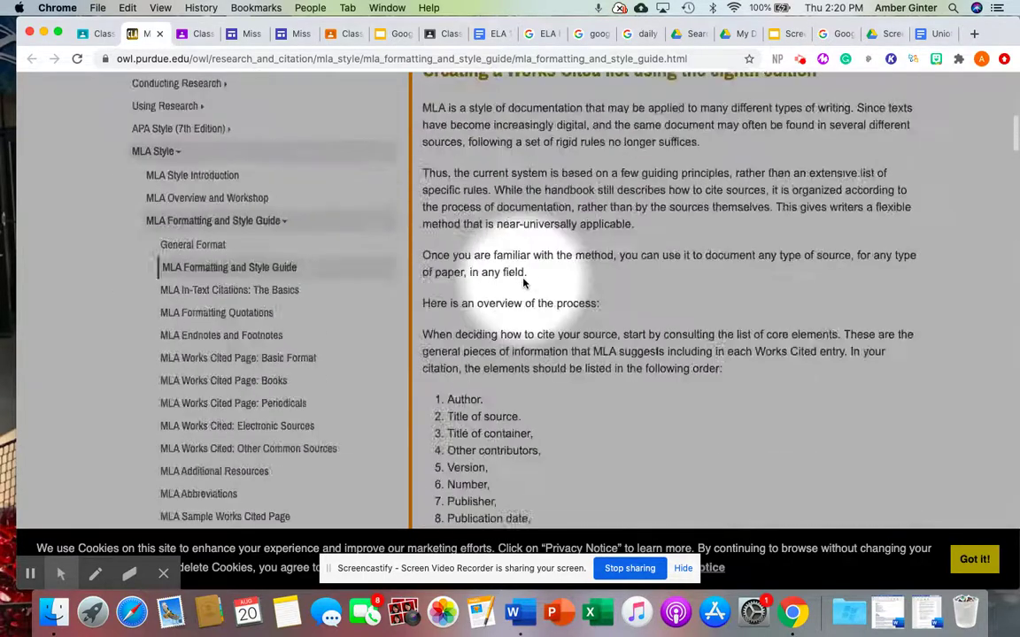
Step: Open the "MLA Works Cited Page: Books" guide page and examine its general citation format
scroll(524, 282, "down", 3)
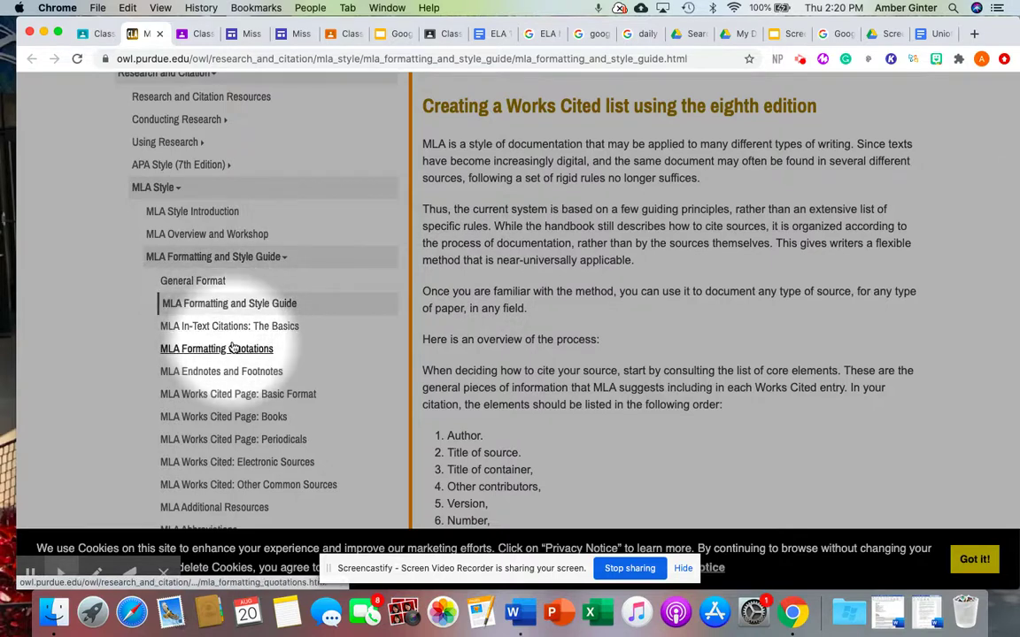
scroll(233, 345, "down", 2)
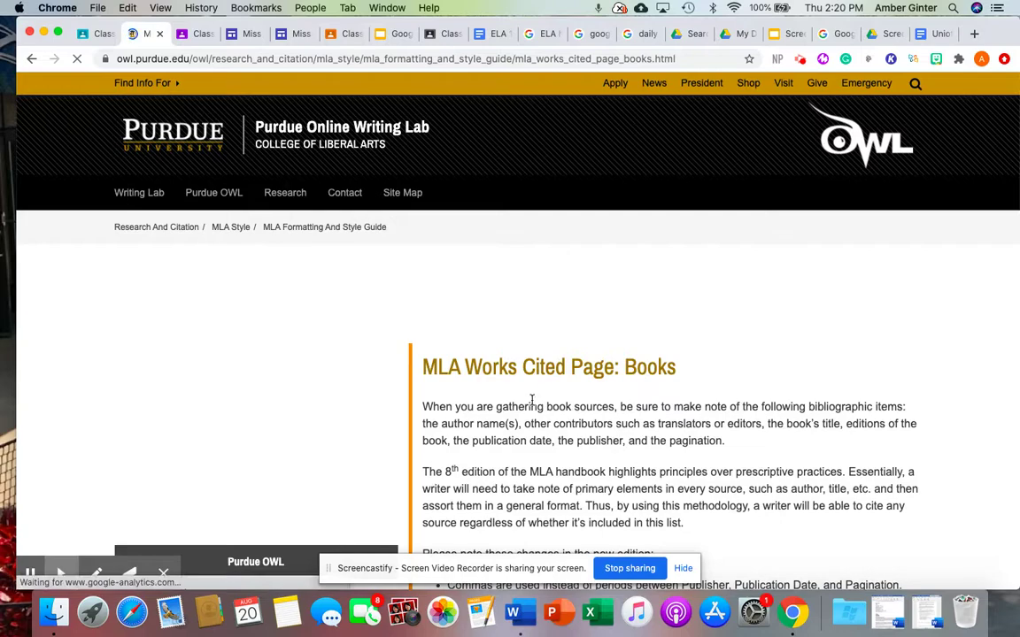
scroll(532, 400, "down", 10)
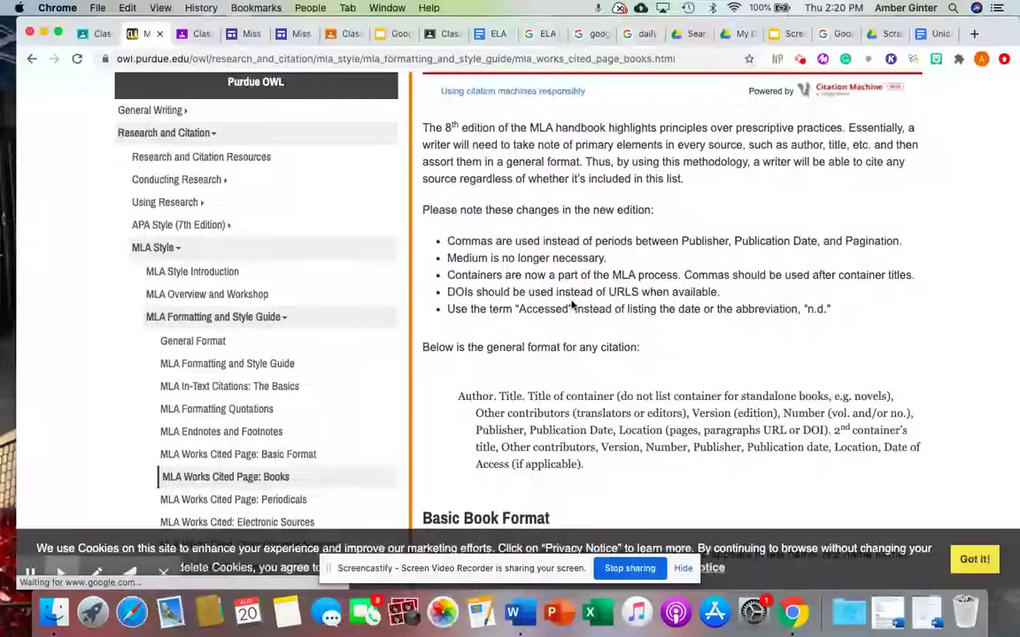
scroll(571, 306, "down", 6)
scroll(571, 409, "up", 8)
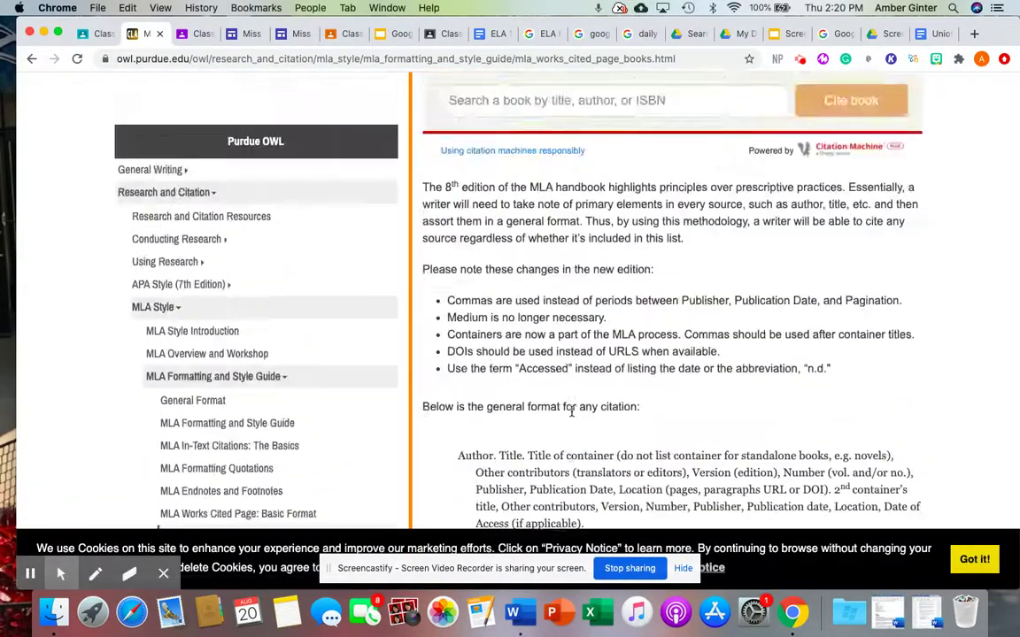
scroll(571, 410, "up", 10)
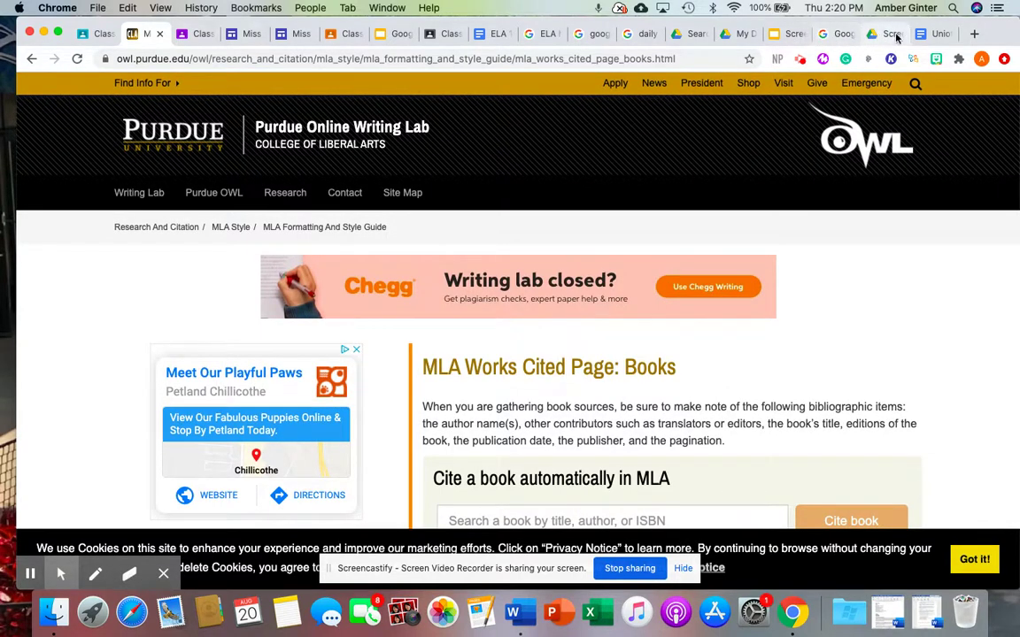
Step: Return to the Unioto MLA Template document, and from there switch to the "Screencastify: How To: MLA Template Video" presentation in Google Slides
left_click(938, 35)
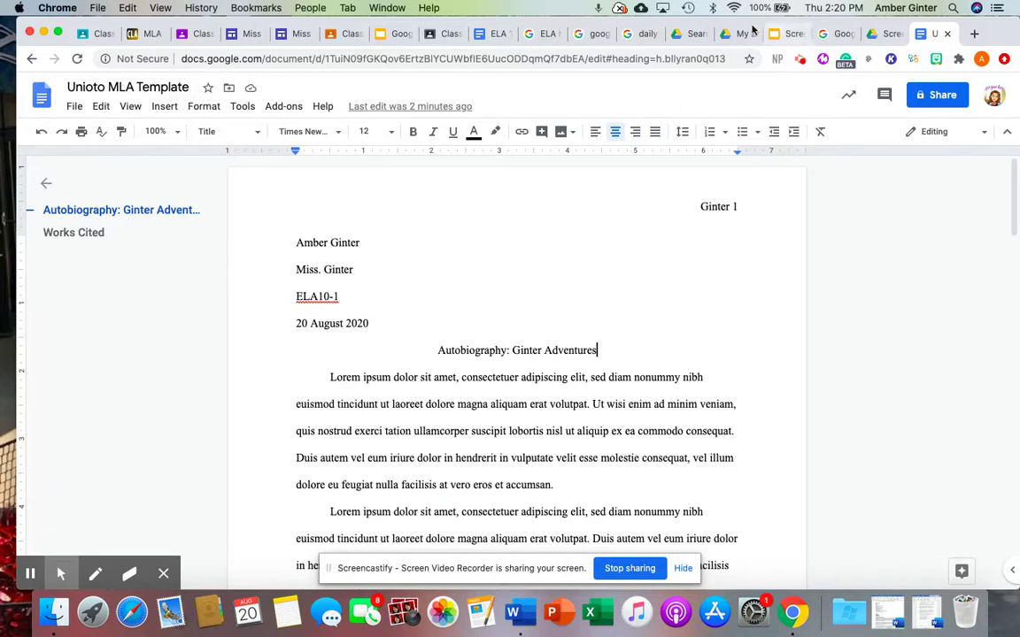
left_click(794, 35)
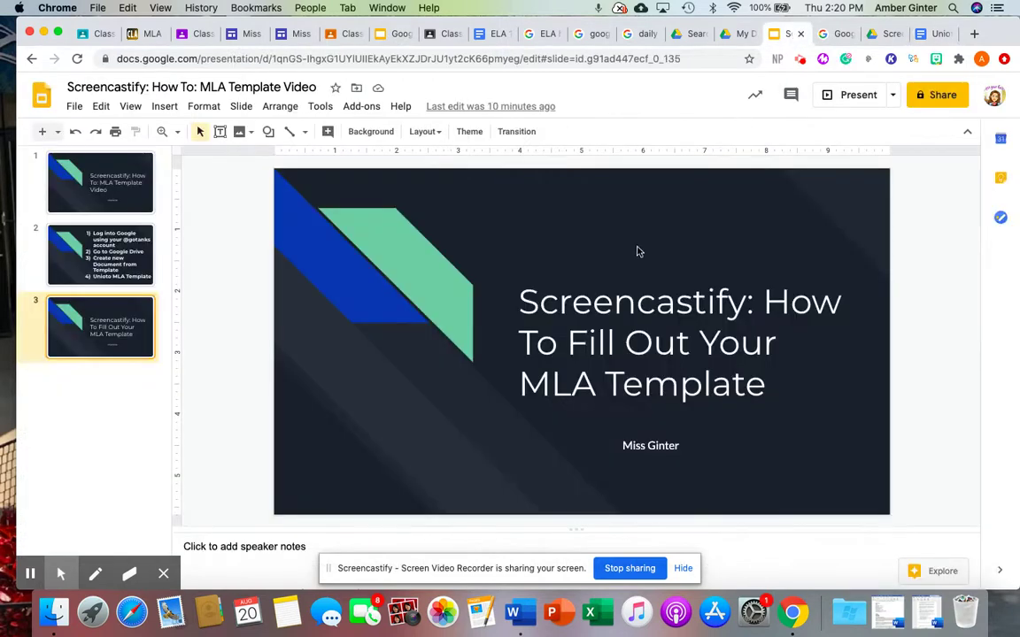